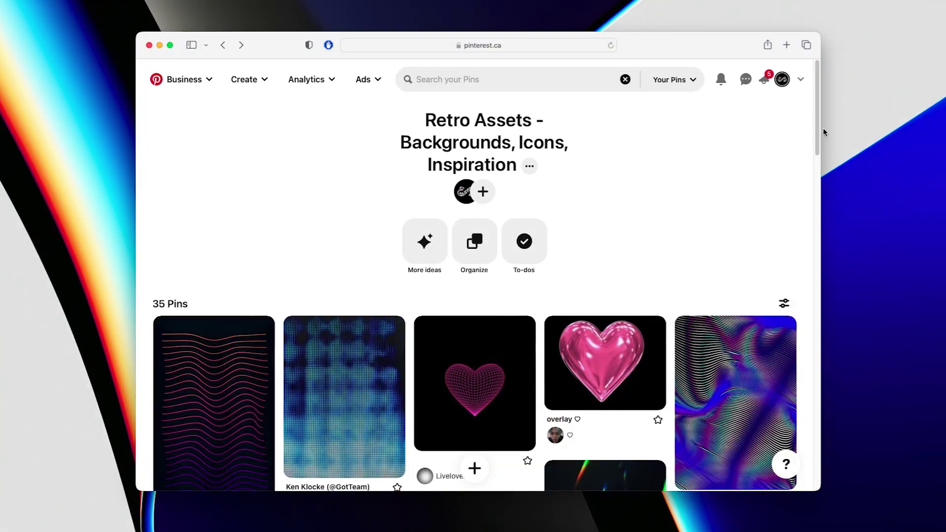
- Scroll through the Retro 80's Color Palettes board on Pinterest for colour ideas
left_click_drag(823, 128, 796, 356)
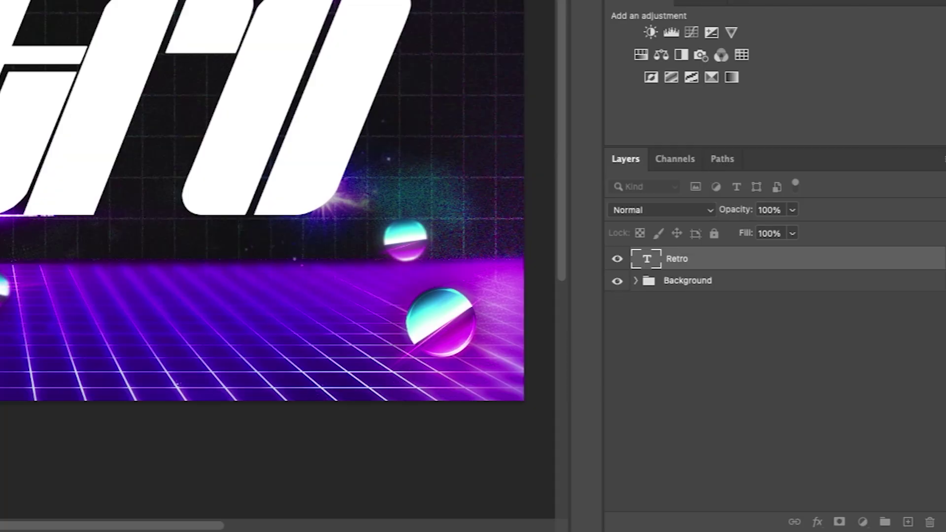
- Add a Gradient Overlay to the Retro text layer and open its Gray, White gradient for editing
right_click(692, 258)
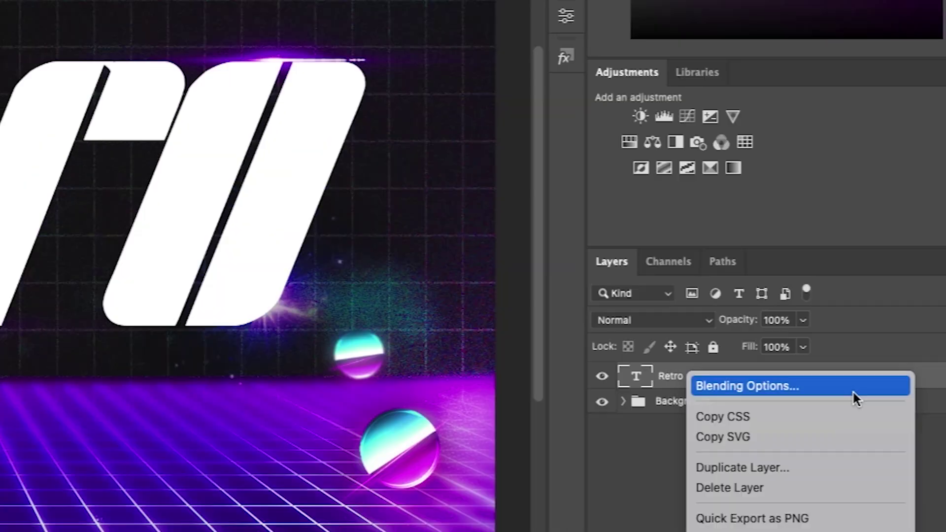
left_click(856, 268)
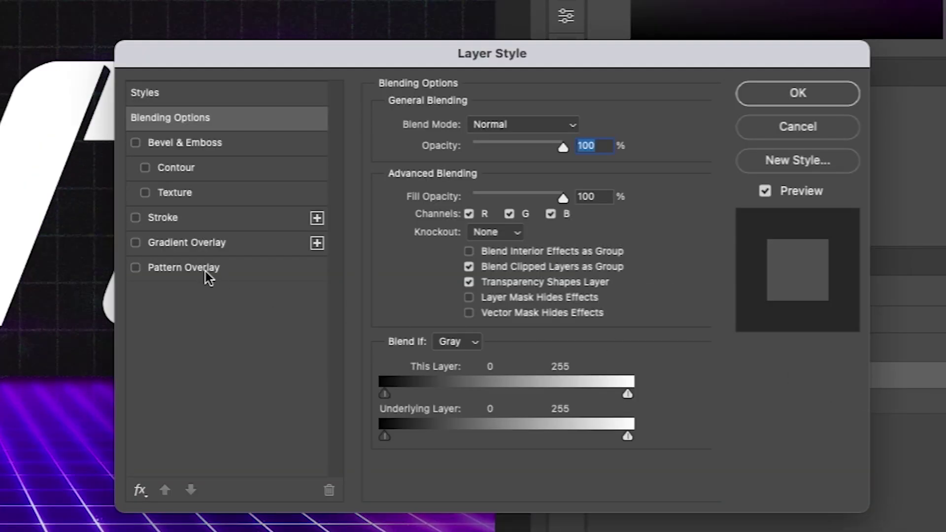
left_click(179, 242)
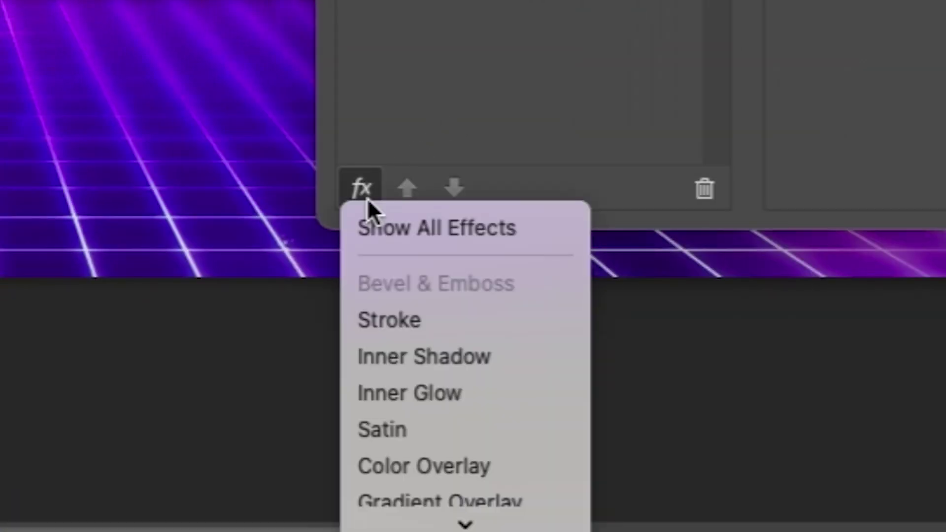
scroll(187, 527, "down", 2)
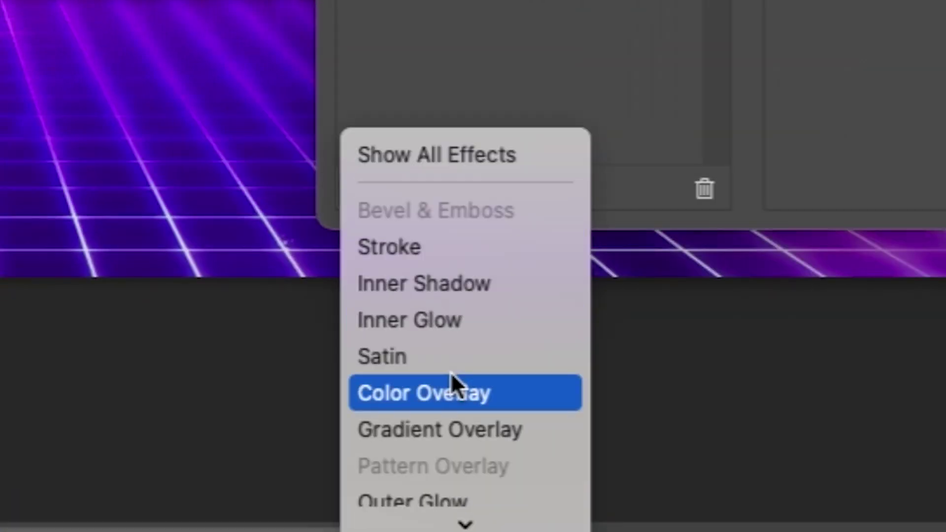
left_click(495, 428)
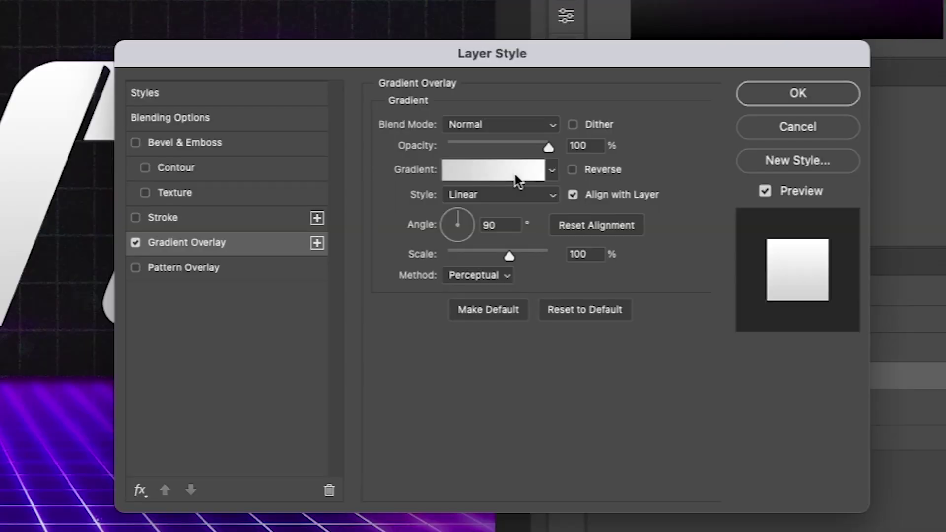
left_click(680, 266)
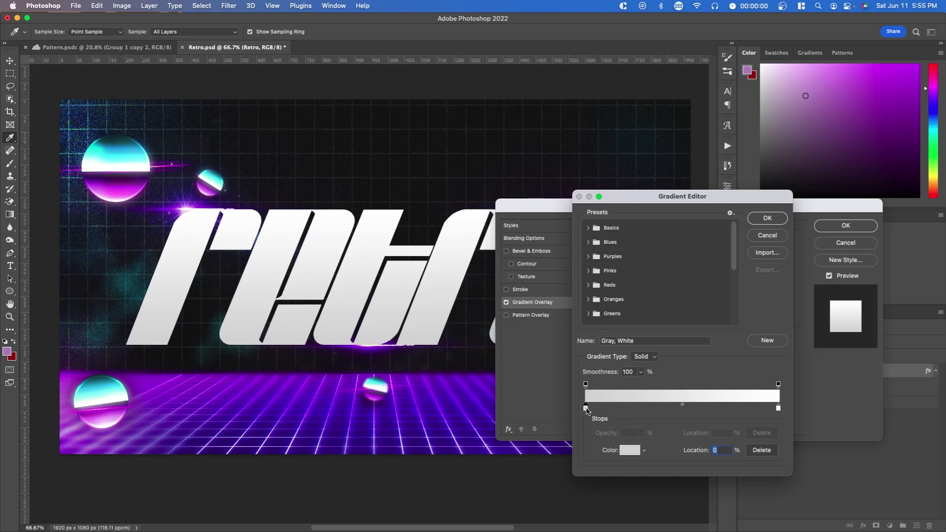
- Make the gradient's starting stop magenta and begin changing the end stop to cyan
double_click(300, 499)
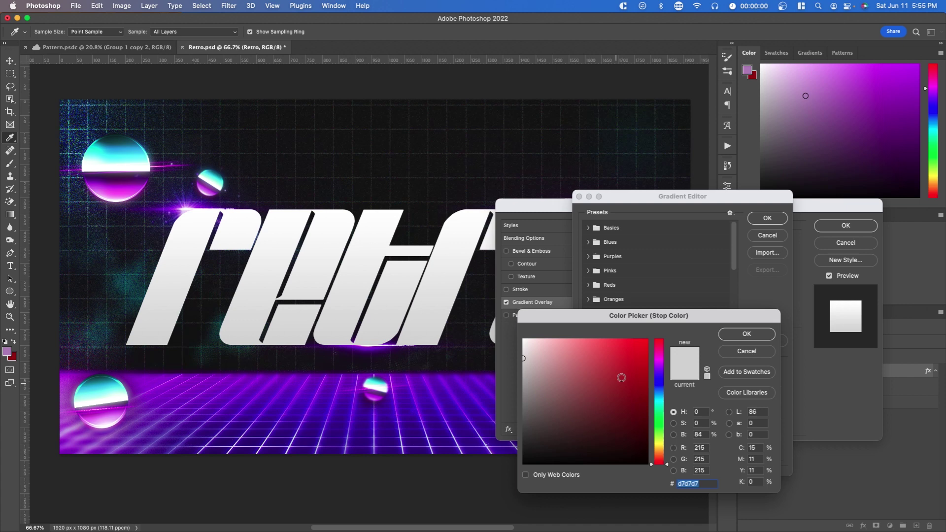
left_click(666, 362)
left_click(645, 356)
left_click(747, 333)
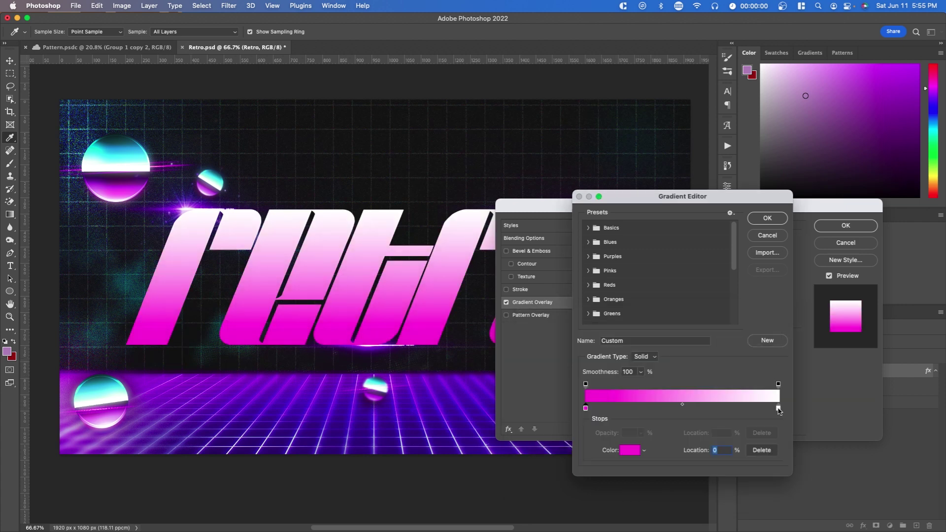
left_click(779, 408)
double_click(779, 408)
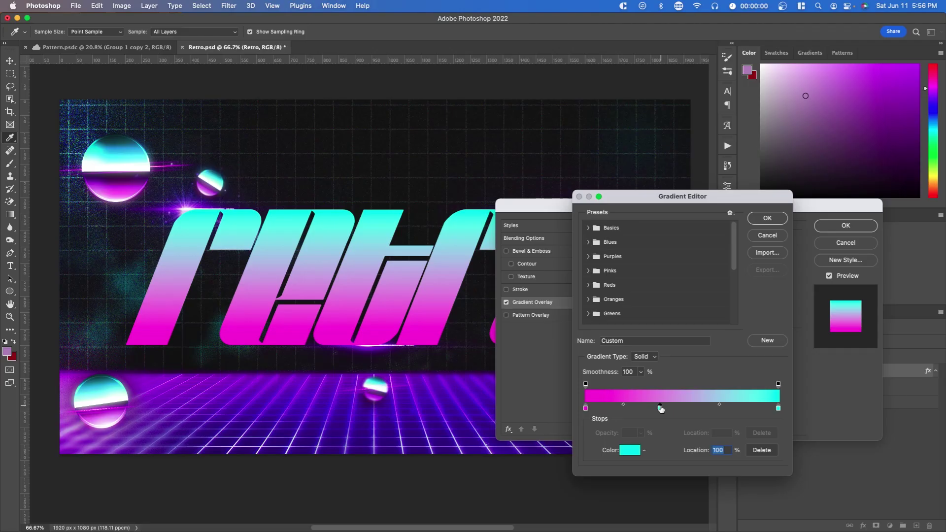
- Add black (000000) and white (ffffff) gradient stops and bring them together at 50%
left_click(660, 408)
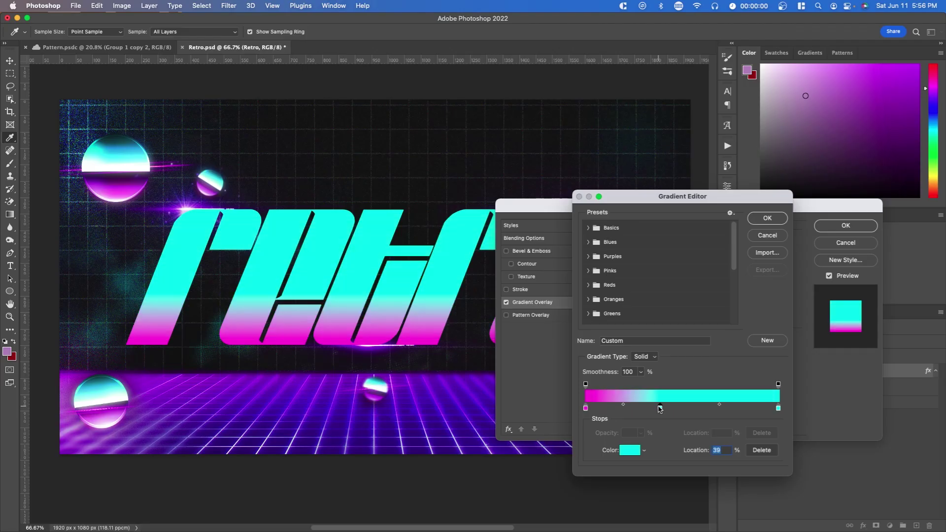
left_click(702, 409)
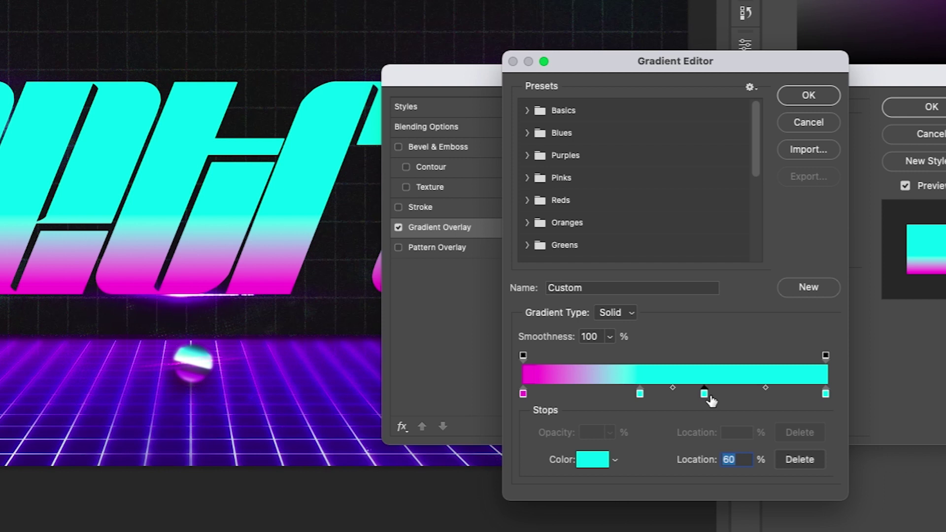
double_click(660, 407)
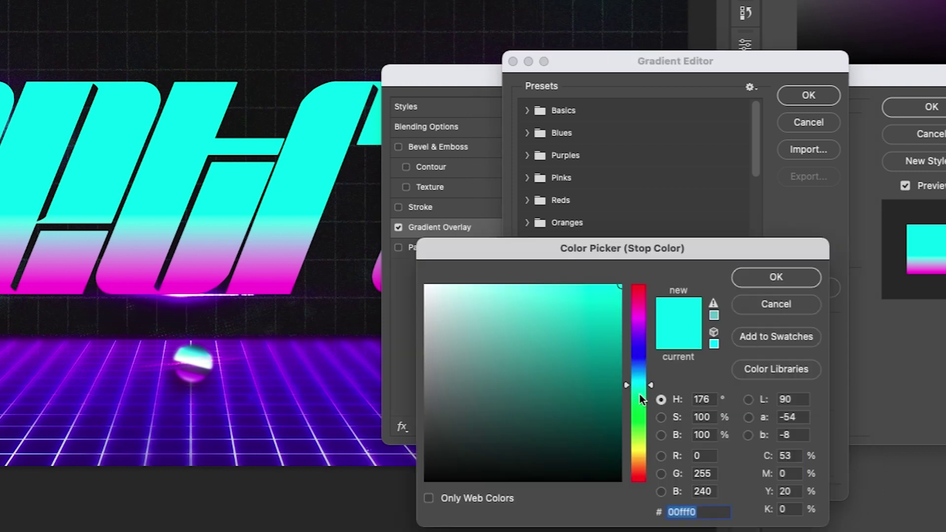
type("000000")
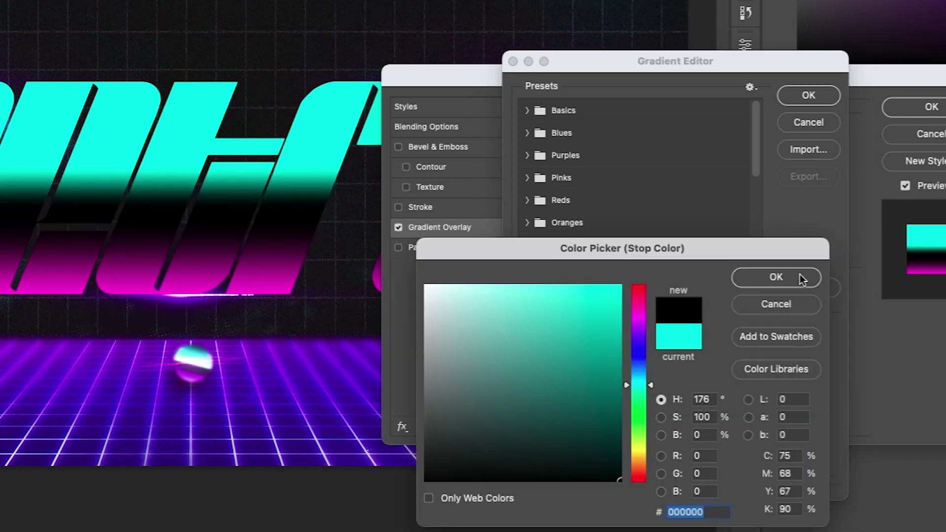
left_click(800, 274)
double_click(704, 393)
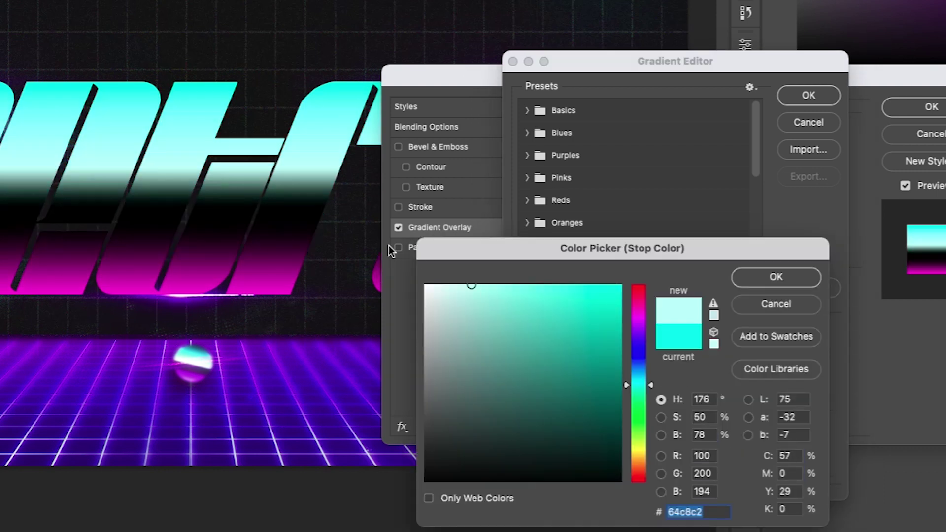
type("ffffff")
key("Return")
left_click_drag(640, 394, 677, 399)
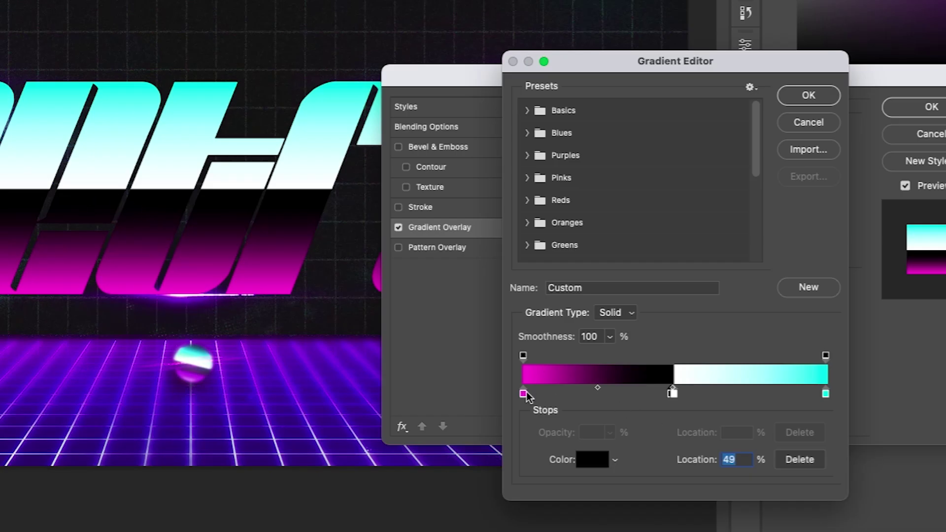
- Move the magenta stop to about 21%, shift its midpoint right, and pull cyan to 71%
left_click(523, 393)
left_click_drag(524, 393, 603, 392)
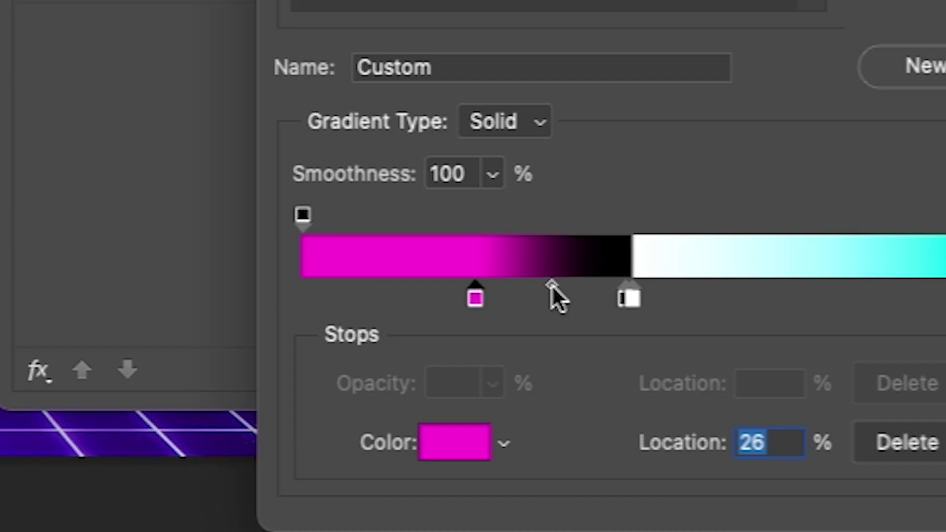
left_click(551, 287)
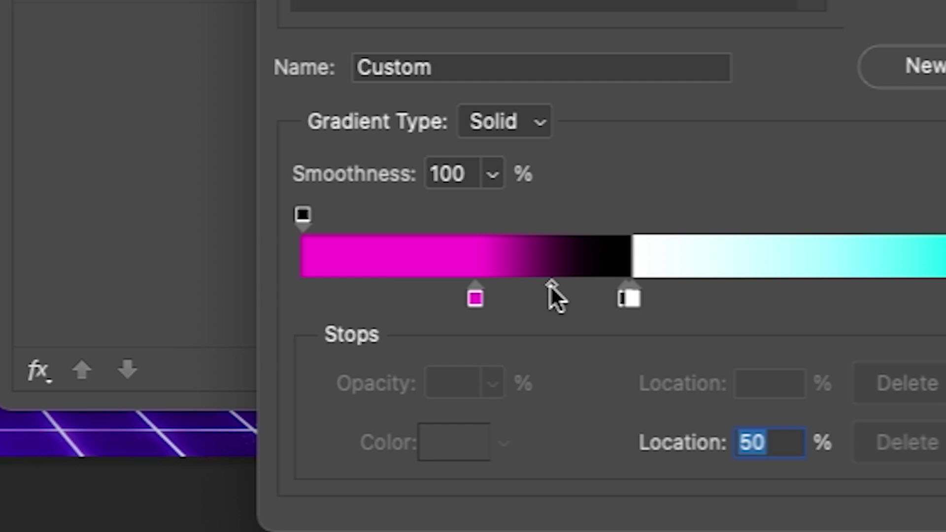
left_click_drag(551, 286, 577, 286)
left_click(945, 299)
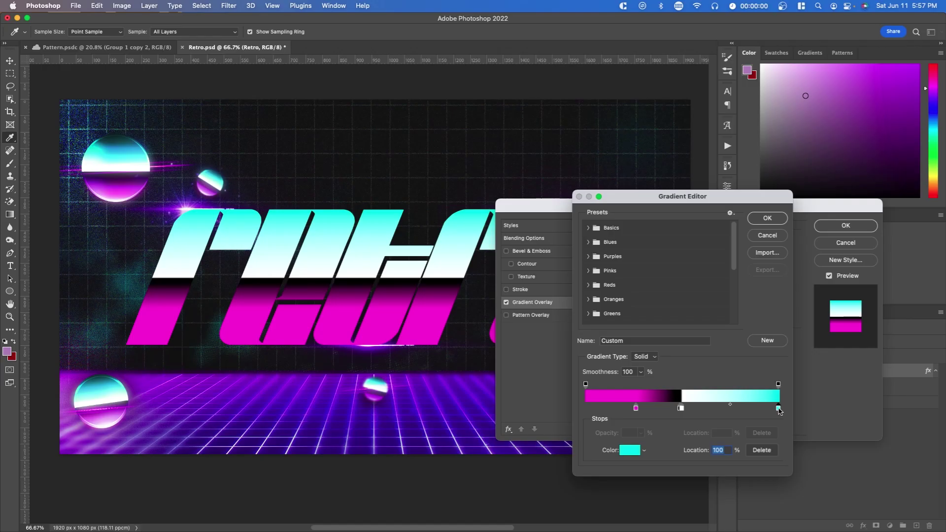
left_click_drag(778, 409, 722, 407)
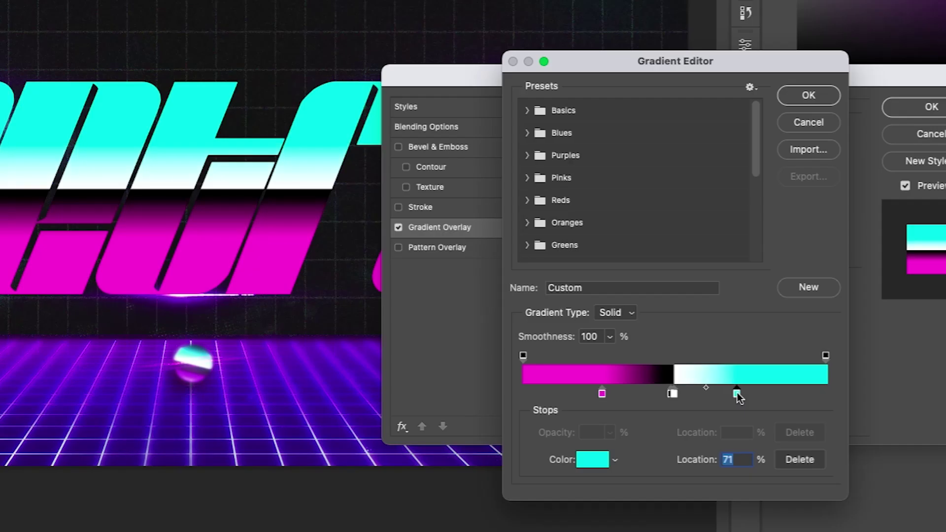
- Apply the gradient and enable Bevel & Emboss with Contour on the Retro text
key("Return")
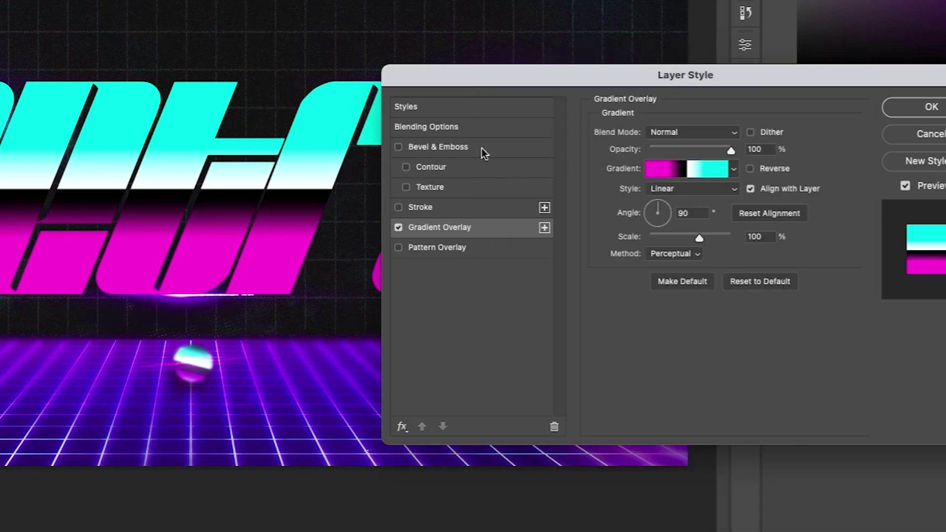
left_click(407, 167)
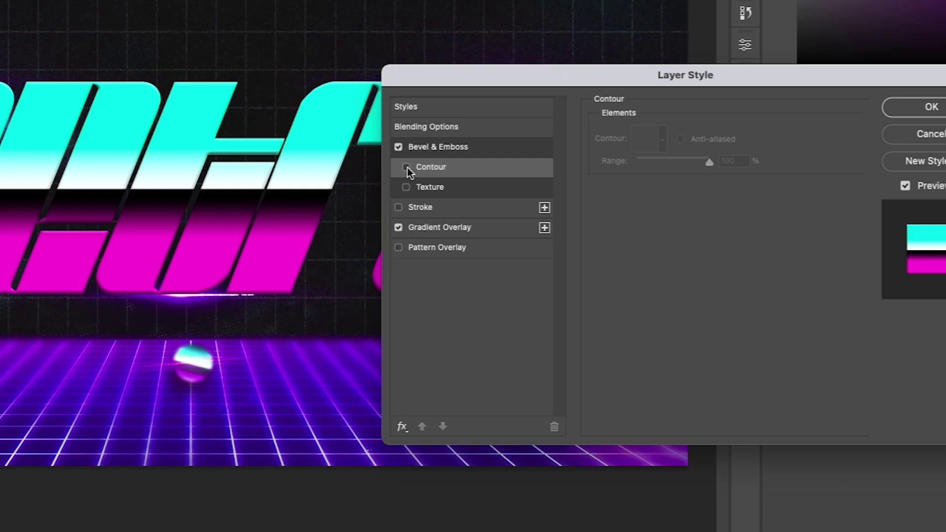
left_click(406, 168)
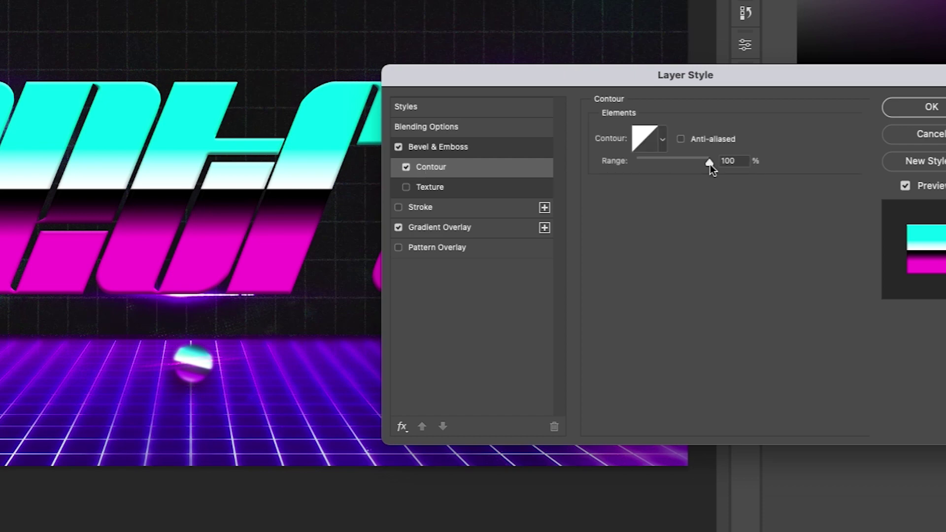
left_click(440, 148)
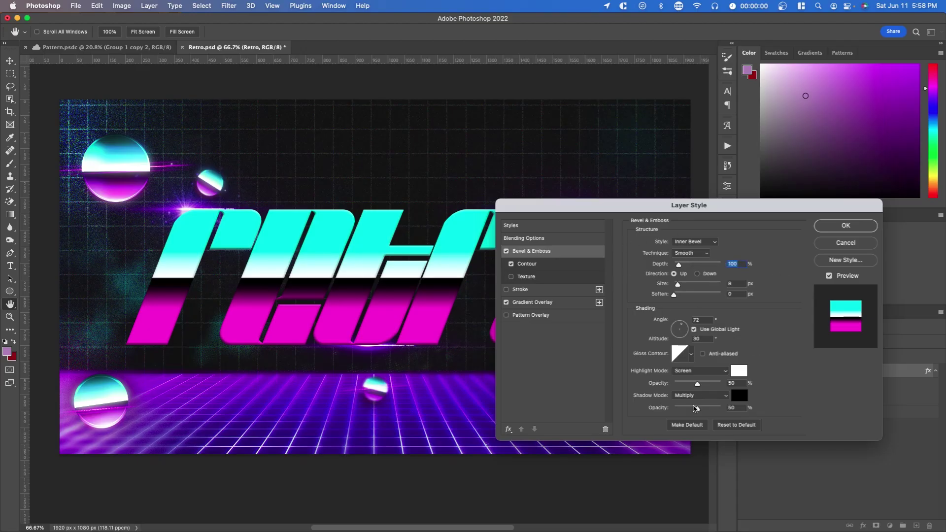
- Set the bevel's shadow opacity to 0% and highlight opacity to 100%
left_click_drag(698, 409, 675, 409)
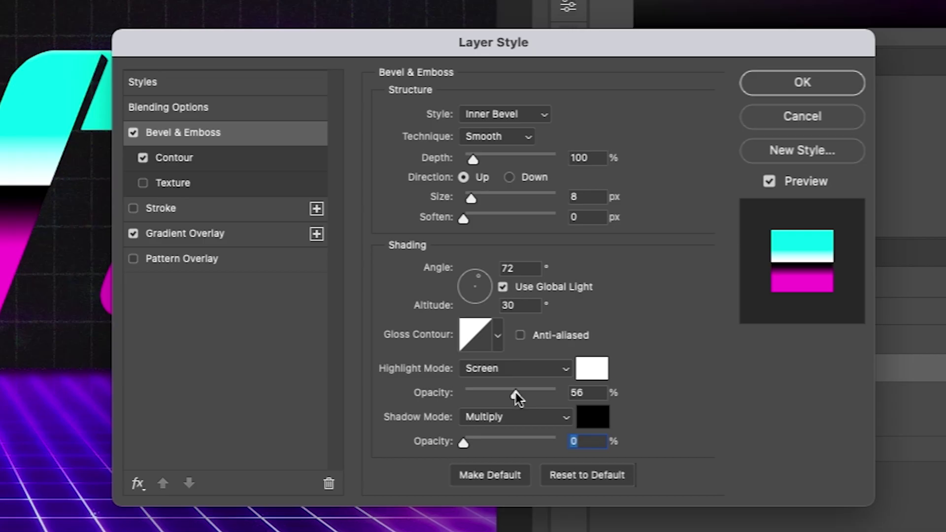
left_click_drag(511, 394, 619, 399)
left_click(133, 132)
left_click(133, 132)
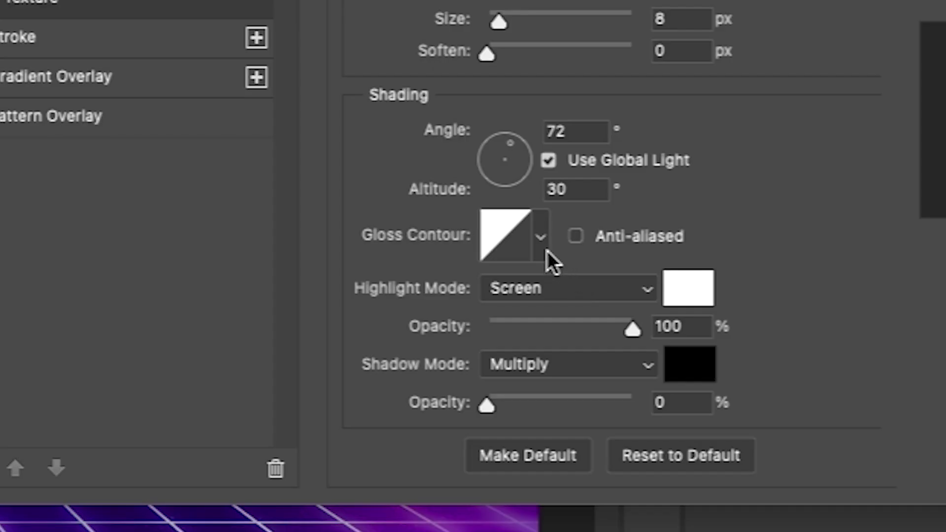
left_click(542, 250)
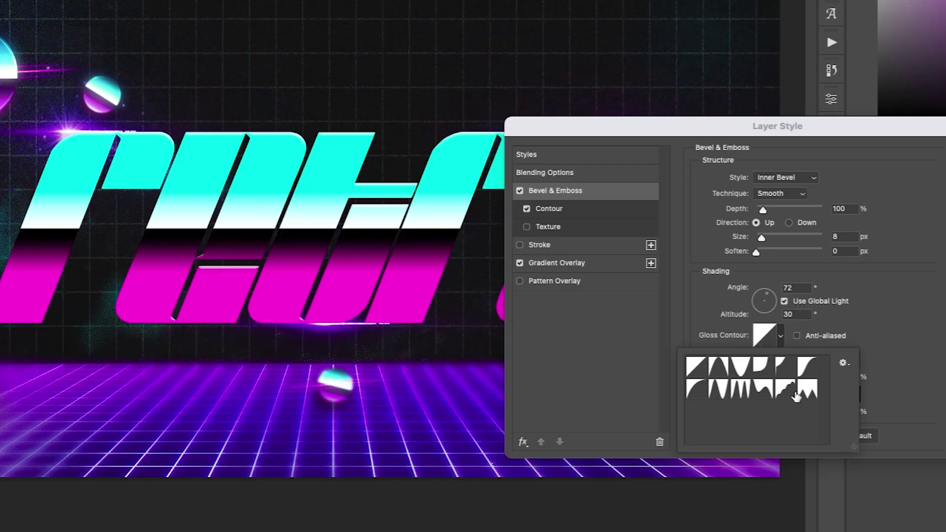
- Choose the Ring - Double gloss contour and flatten its first peak in the Contour Editor
left_click(724, 394)
left_click(738, 394)
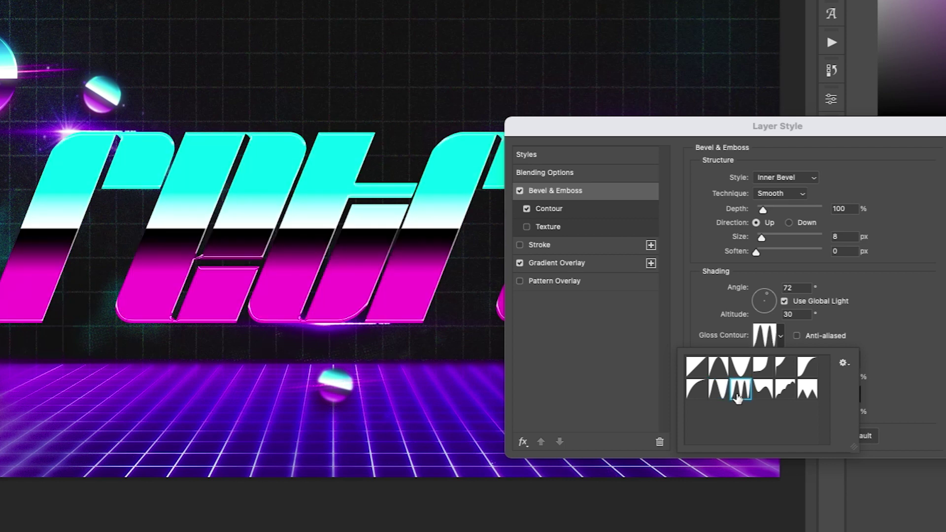
left_click(765, 340)
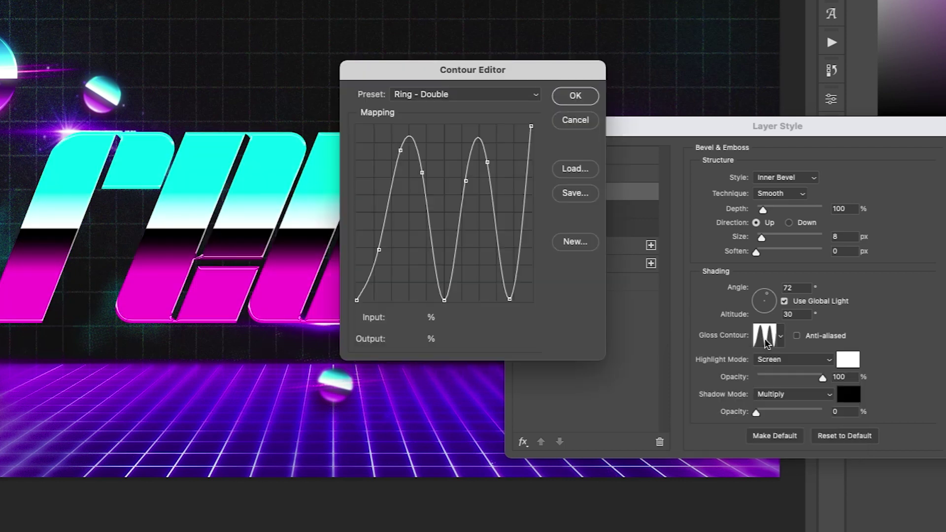
left_click_drag(398, 152, 380, 159)
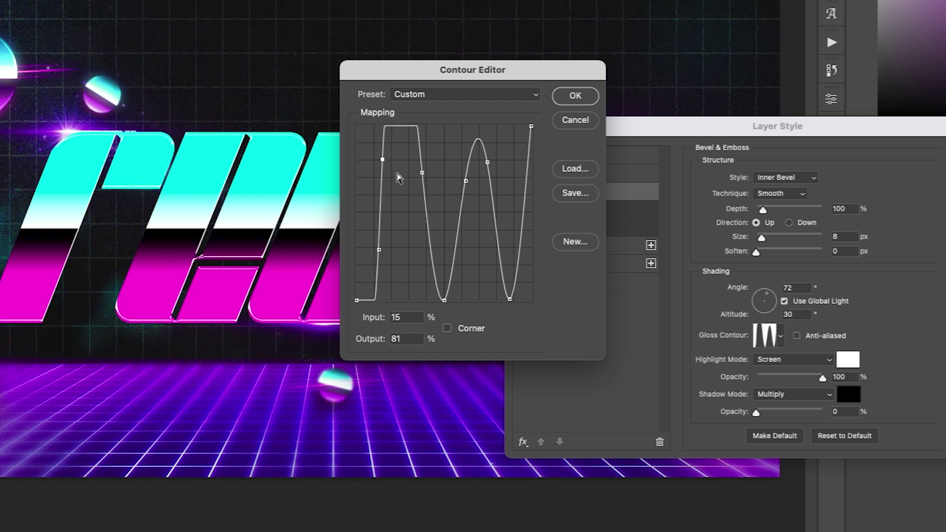
left_click(575, 97)
- Set the bevel highlight mode to Overlay and compare the text with the bevel toggled
left_click(806, 365)
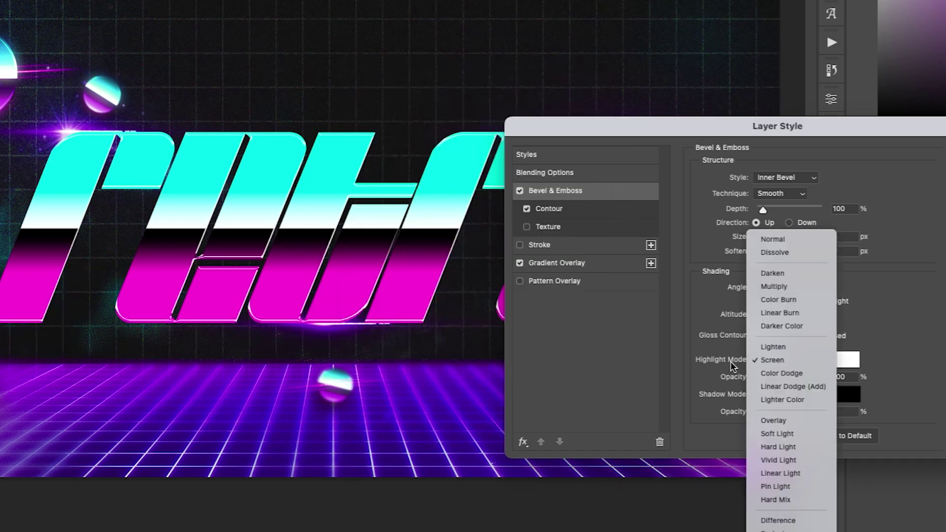
left_click(787, 422)
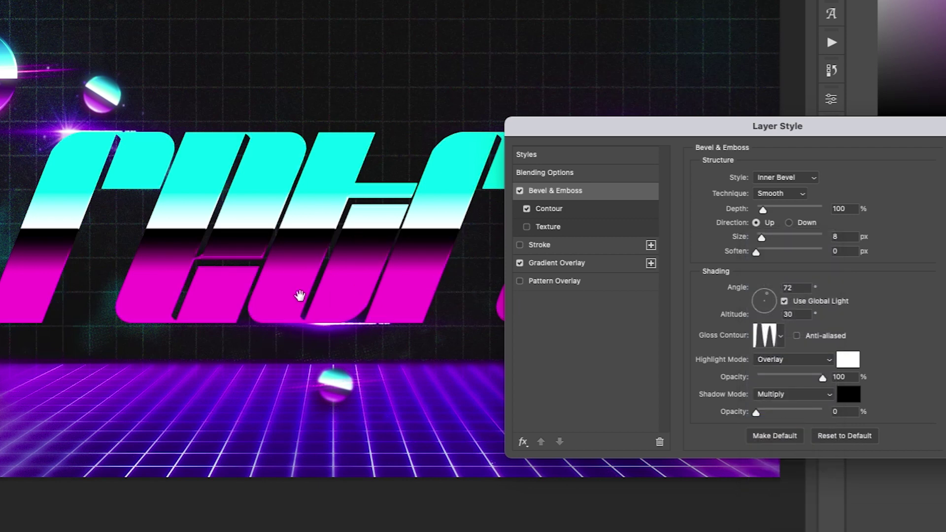
left_click(520, 191)
left_click(519, 190)
left_click(519, 190)
left_click(519, 191)
left_click(521, 247)
- Add a stroke to the text and try light pink, magenta, white and cyan colours for it
left_click(520, 246)
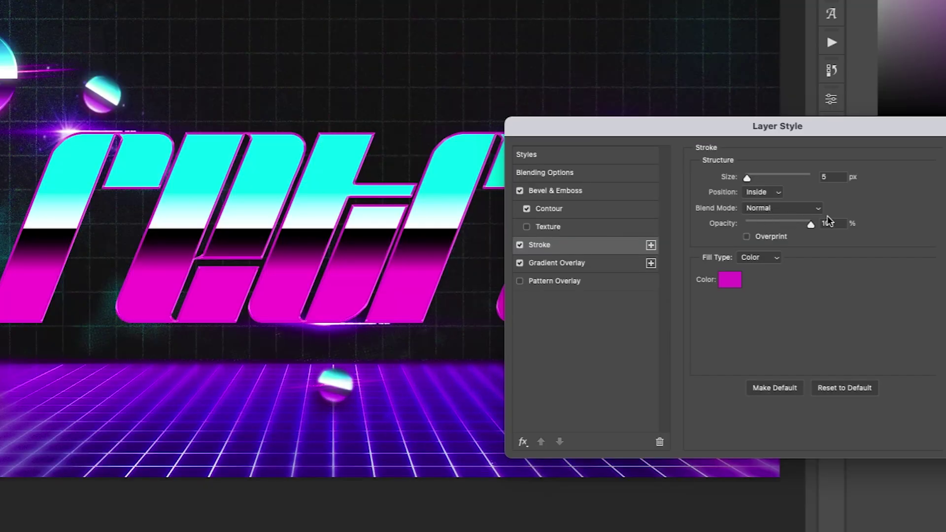
left_click(731, 280)
mouse_move(662, 344)
left_mouse_down()
mouse_move(589, 372)
mouse_move(643, 343)
left_mouse_up()
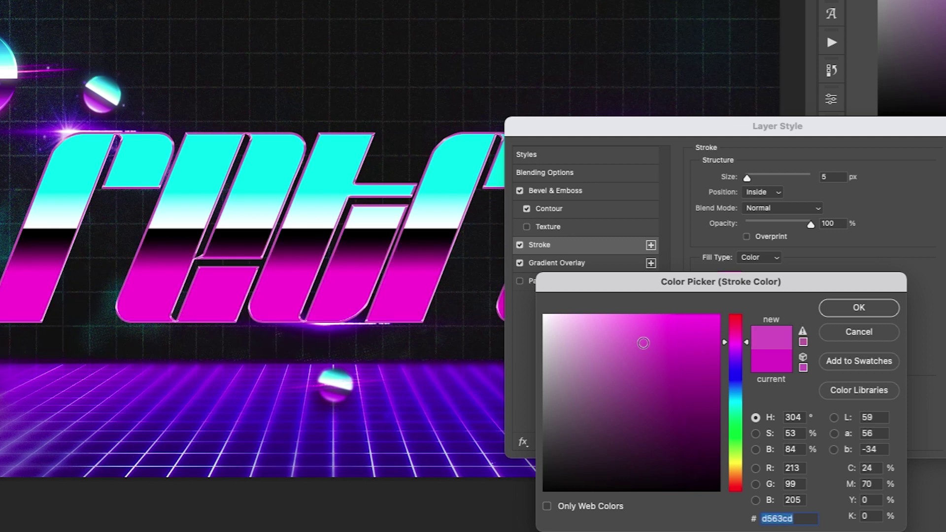
left_click(172, 235)
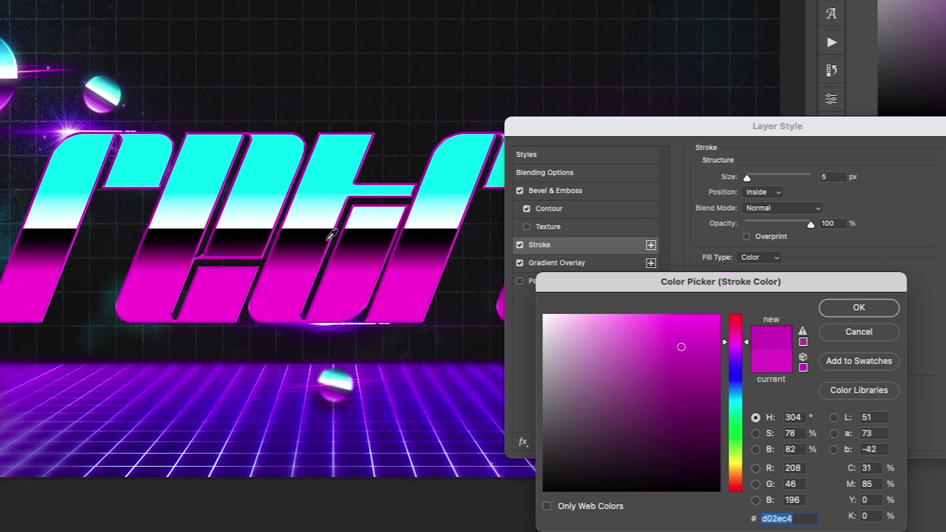
left_click(453, 266)
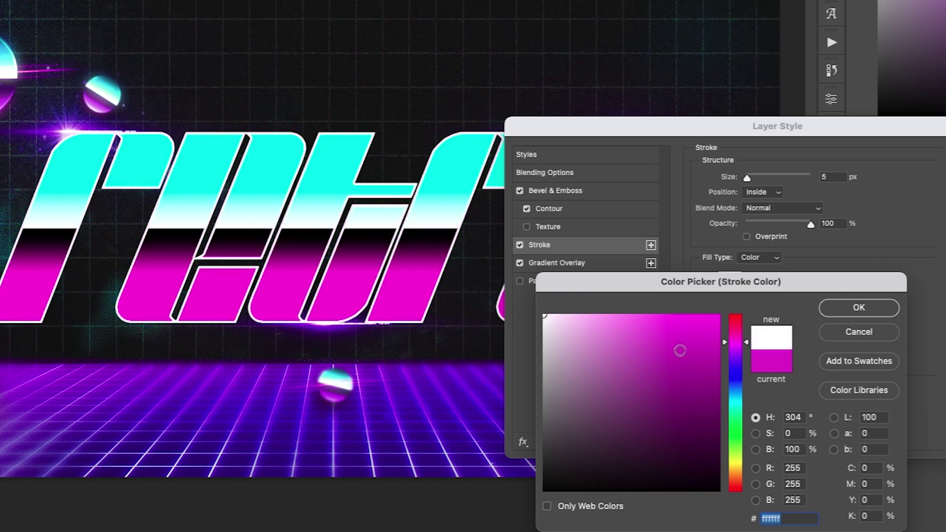
left_click(735, 403)
left_click_drag(710, 320, 616, 317)
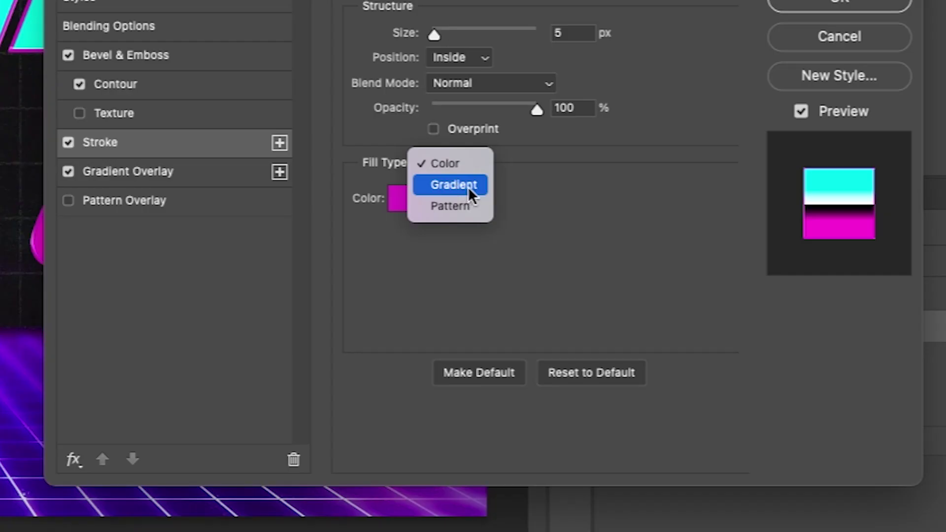
- Give the stroke a gradient fill with a magenta left stop and a white stop at 48%
left_click(458, 185)
left_click(419, 203)
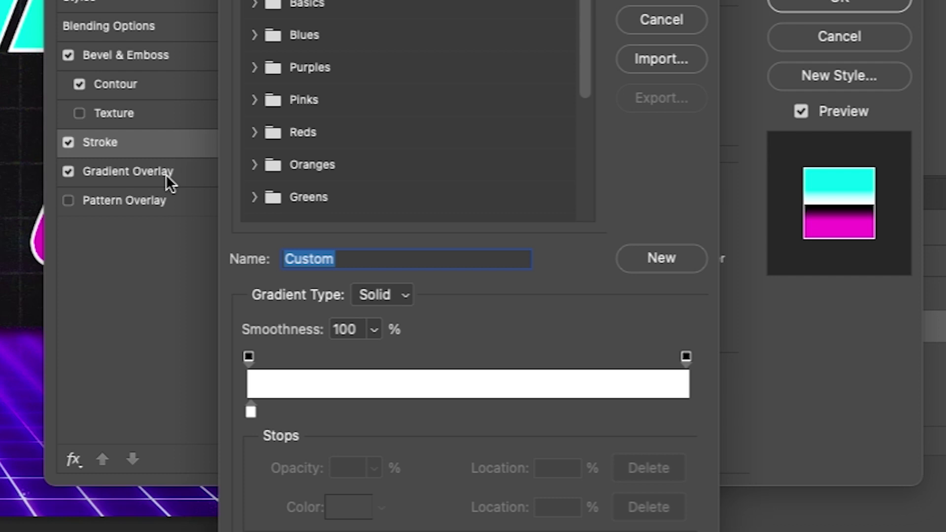
double_click(251, 413)
left_click_drag(374, 261, 488, 238)
key("Return")
left_click(463, 413)
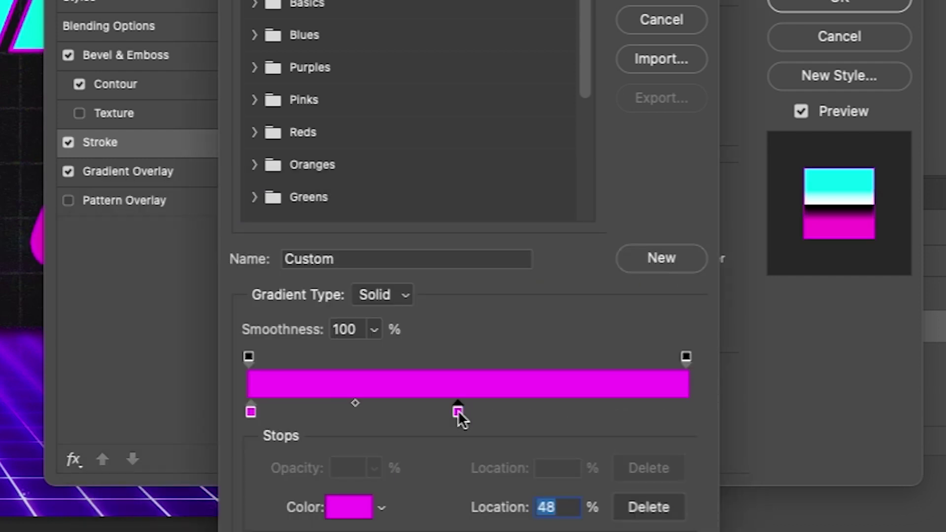
double_click(459, 412)
left_click_drag(197, 305, 59, 232)
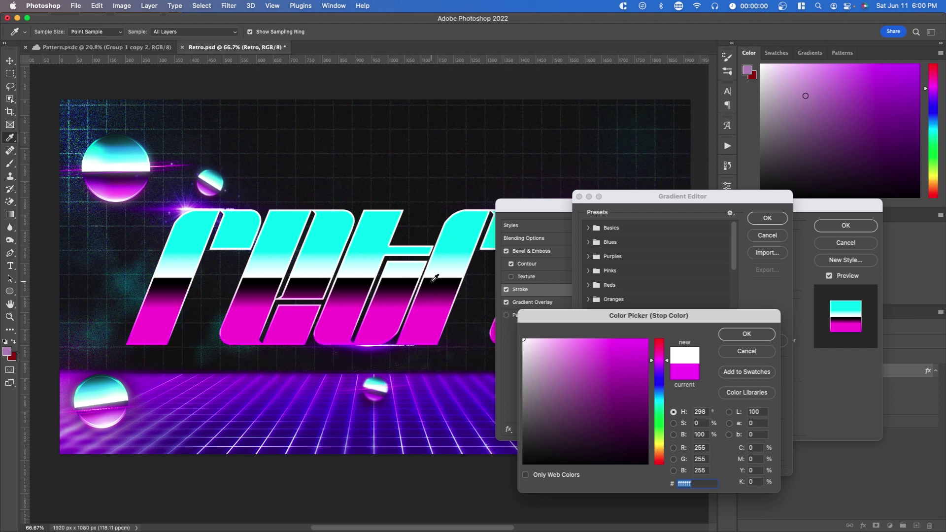
key("Return")
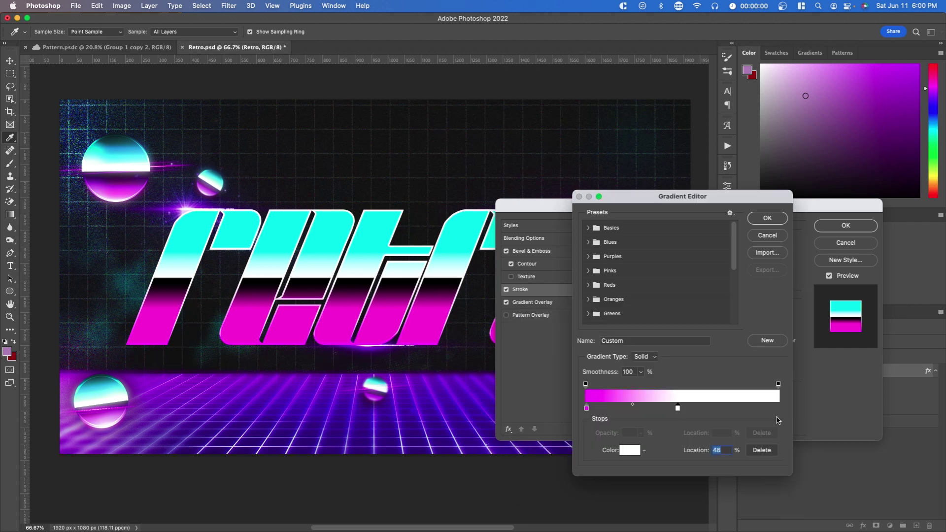
- Make the right stop a deeper teal and nudge the magenta stop slightly left
double_click(778, 408)
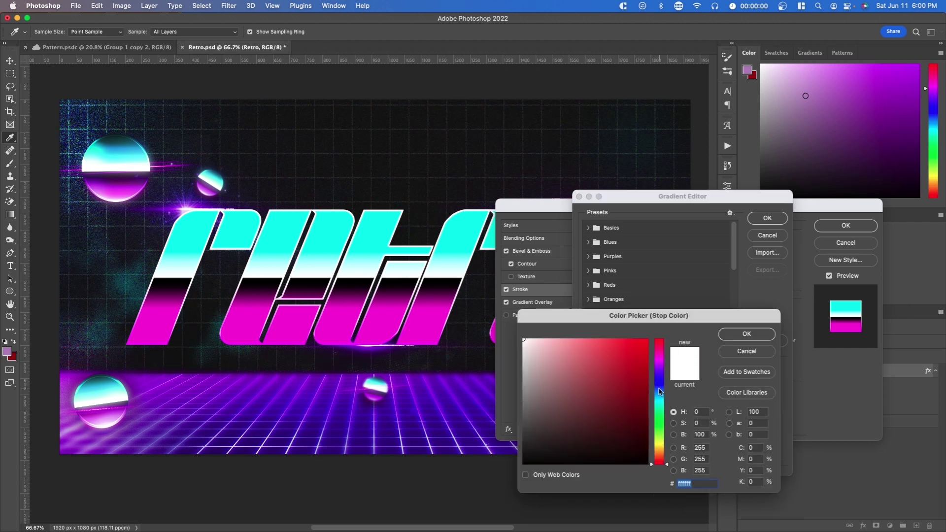
left_click(660, 403)
left_click(624, 389)
left_click(746, 334)
left_click(632, 408)
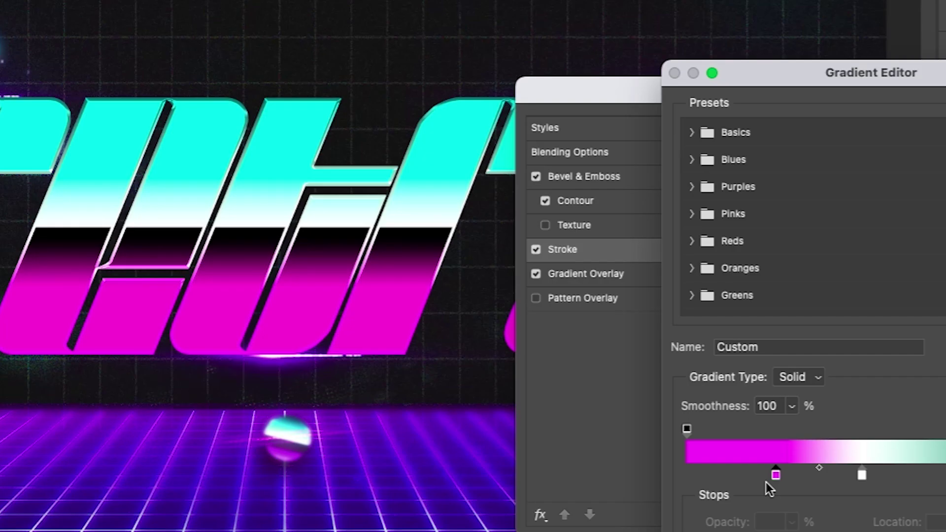
left_click_drag(755, 476, 736, 475)
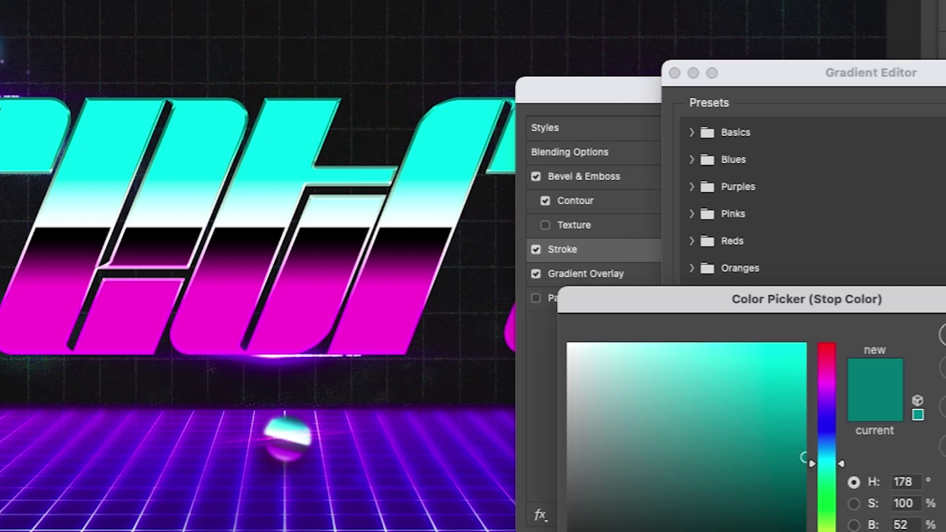
mouse_move(764, 410)
left_mouse_down()
mouse_move(814, 363)
mouse_move(822, 333)
left_mouse_up()
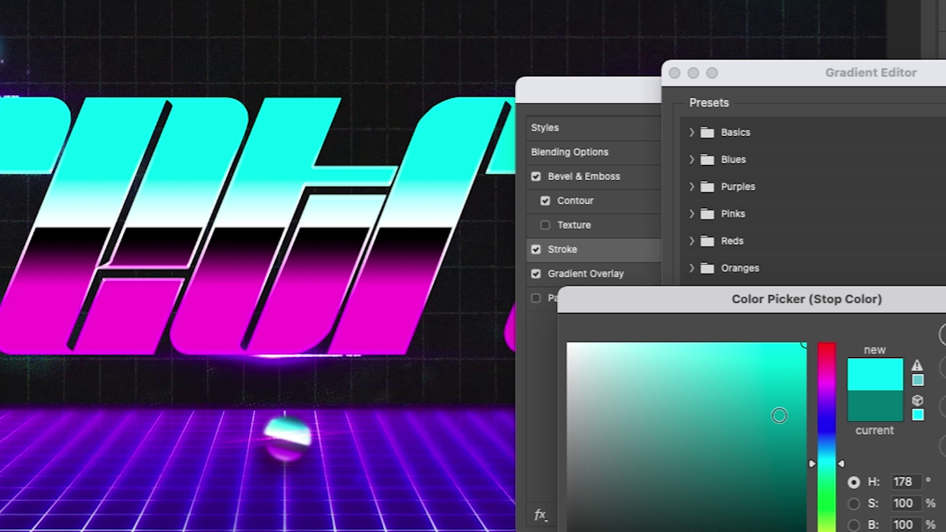
left_click(176, 156)
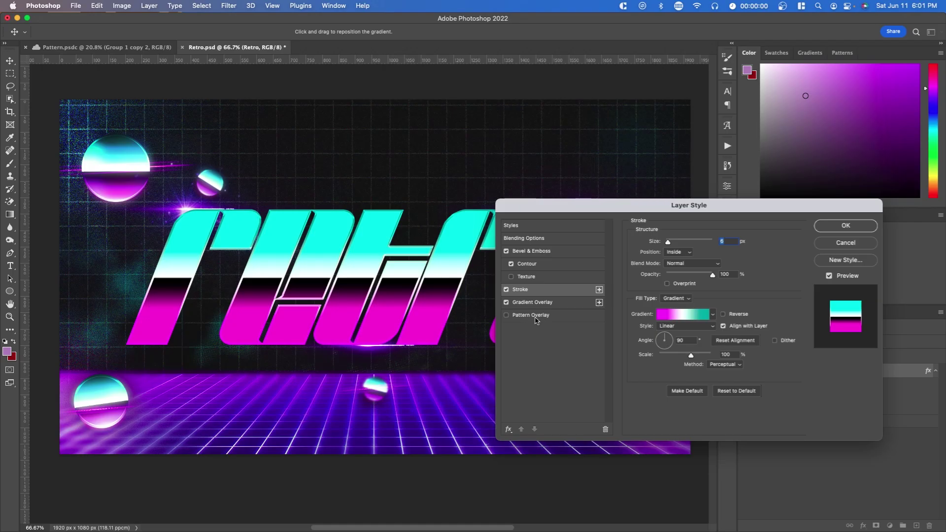
- Add a mountain Pattern Overlay to the text and set the Gradient Overlay to Multiply
left_click(536, 315)
left_click(697, 275)
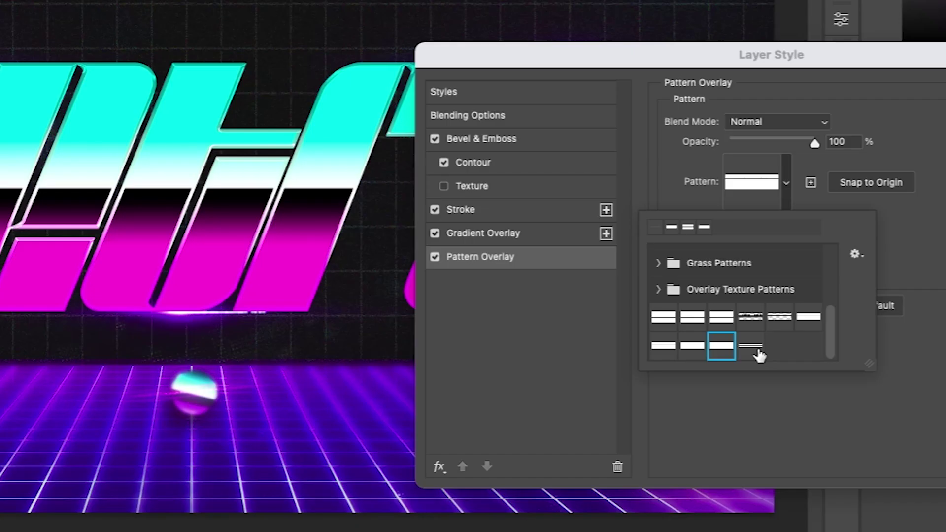
left_click(433, 233)
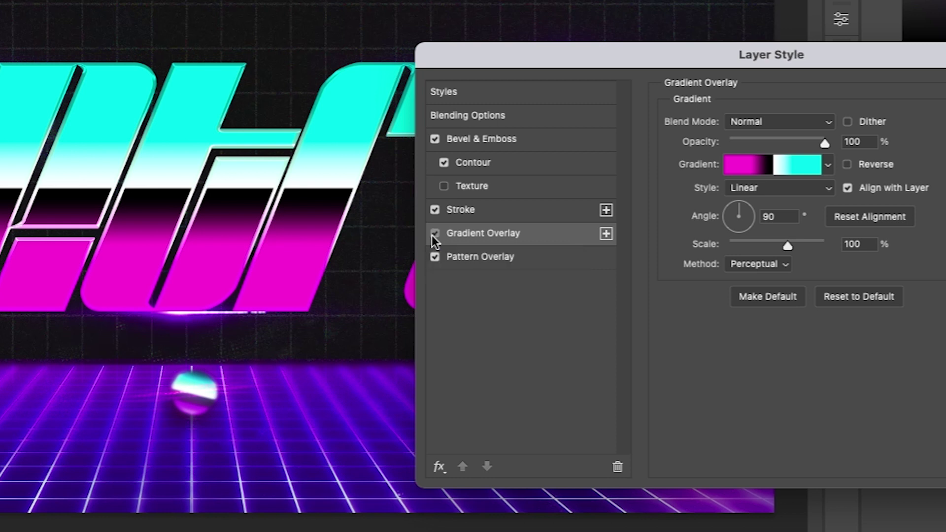
left_click(431, 235)
left_click(431, 235)
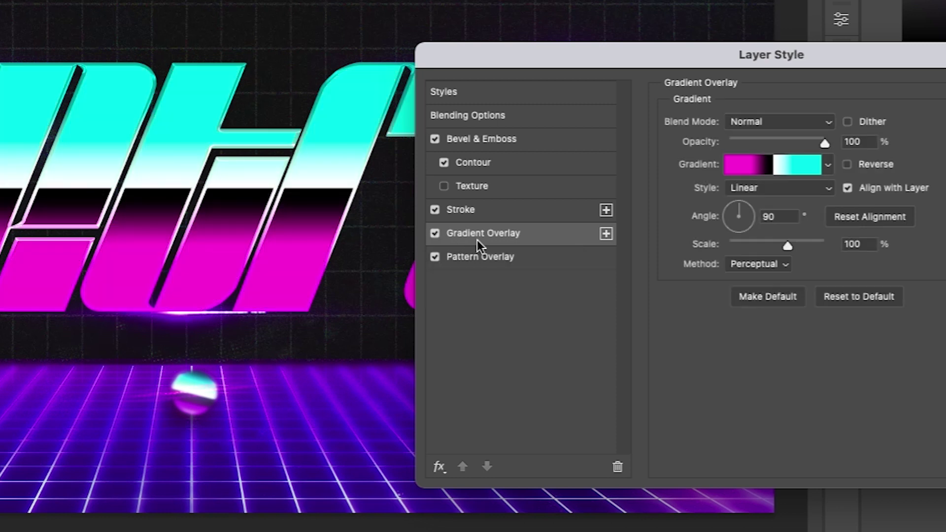
left_click(764, 123)
left_click(764, 183)
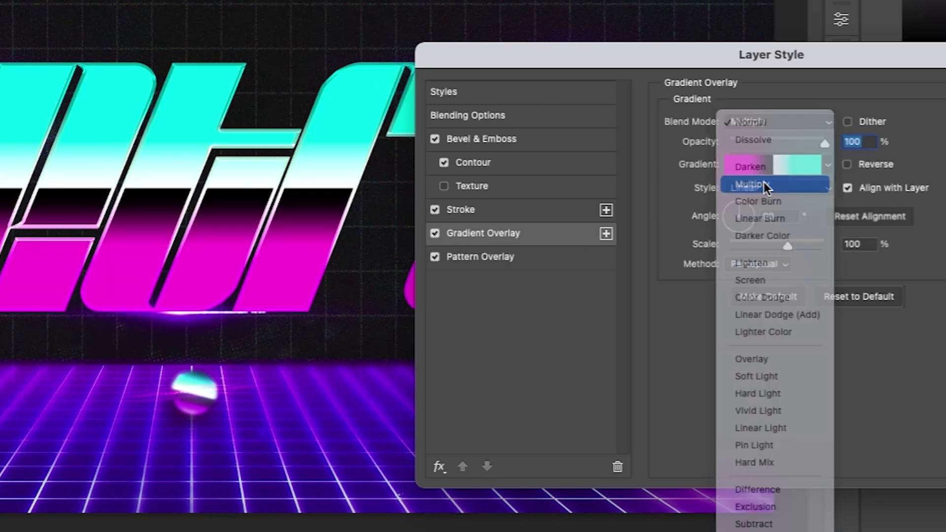
- Scale the mountain pattern to 87% and apply the layer style
left_click(534, 258)
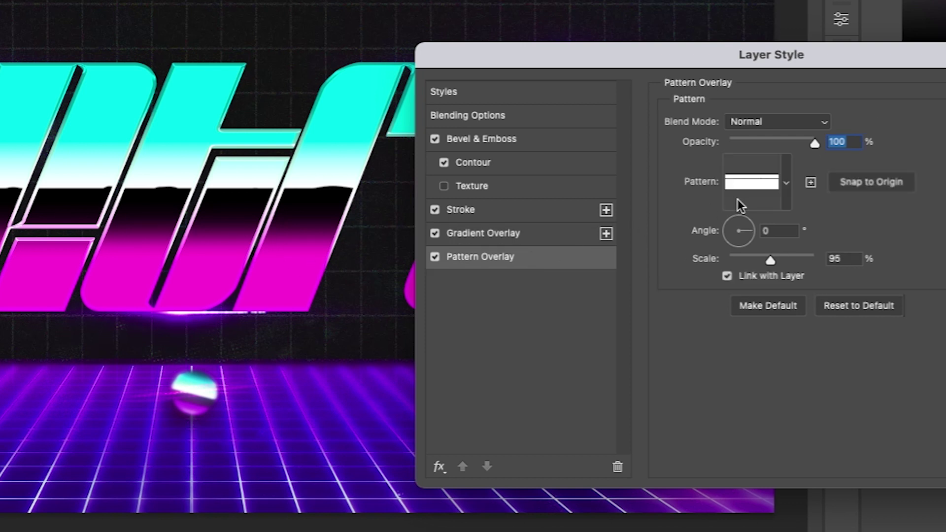
left_click_drag(770, 260, 767, 261)
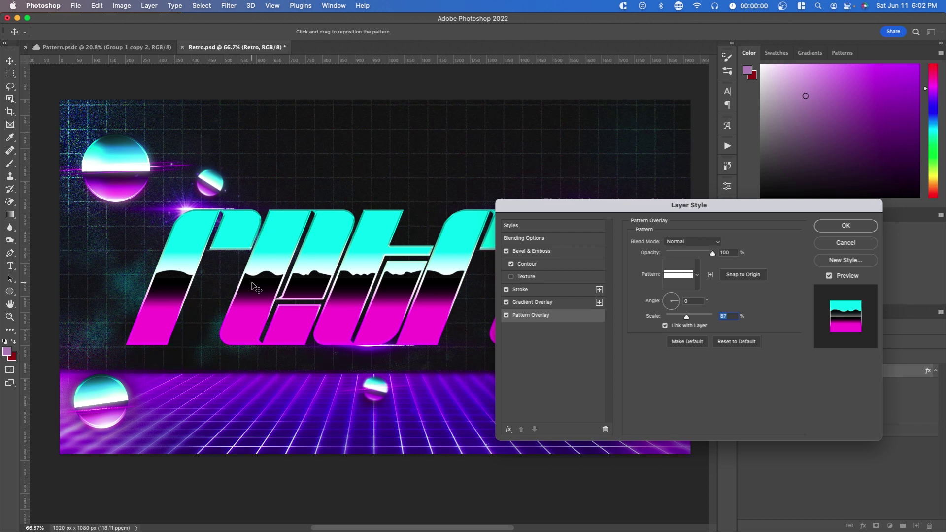
key("Return")
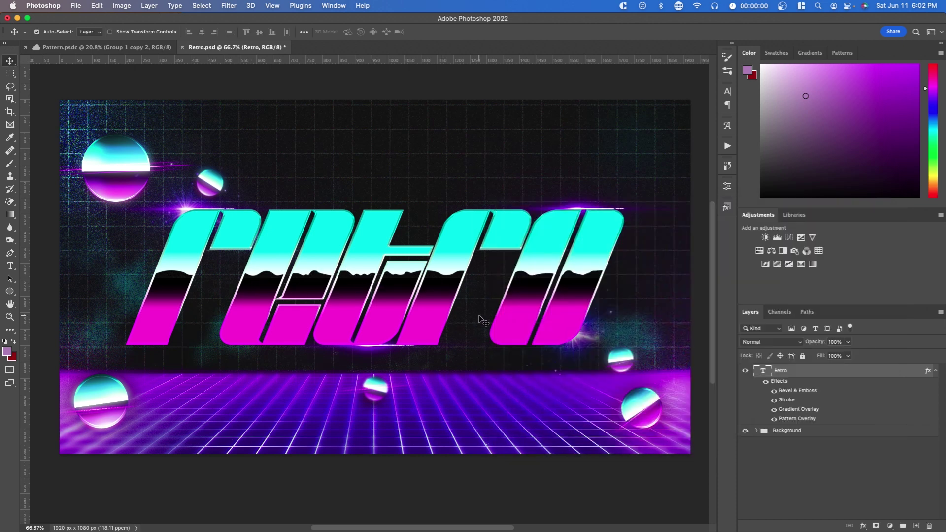
- In Pattern.psdc, try a 2500 px canvas width, undo it, and shift the black band left
left_click(101, 48)
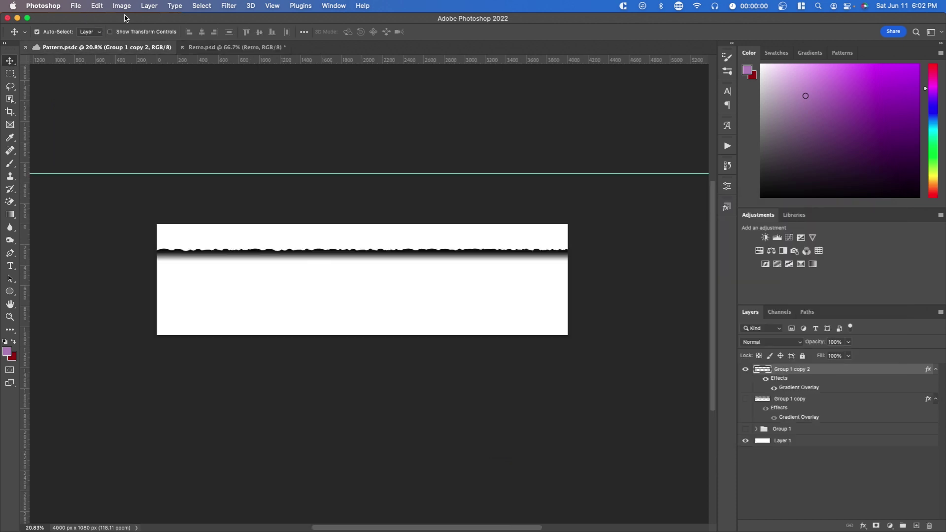
key("super+alt+c")
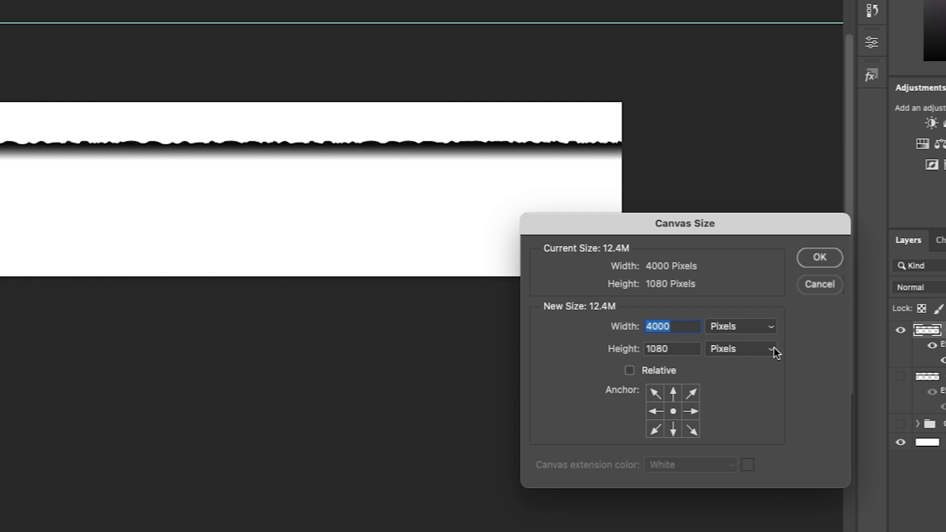
type("2500")
key("Return")
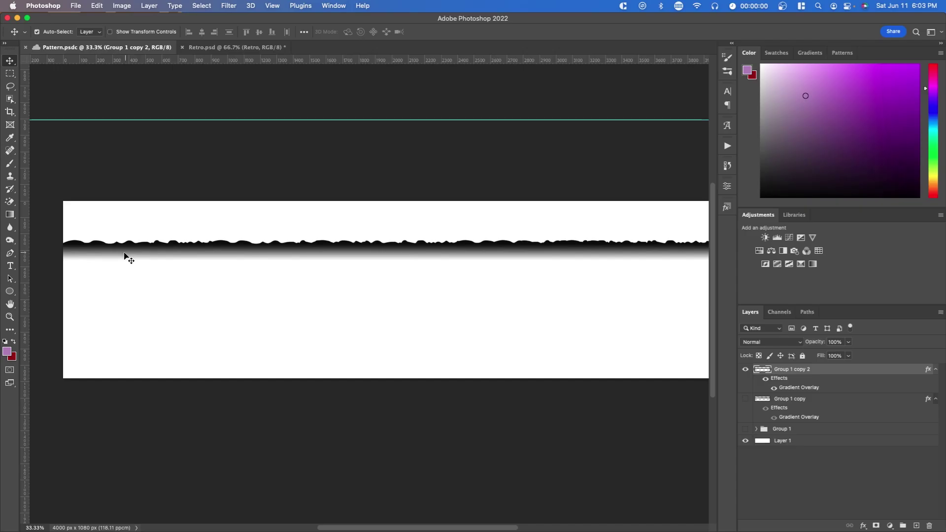
key("super+0")
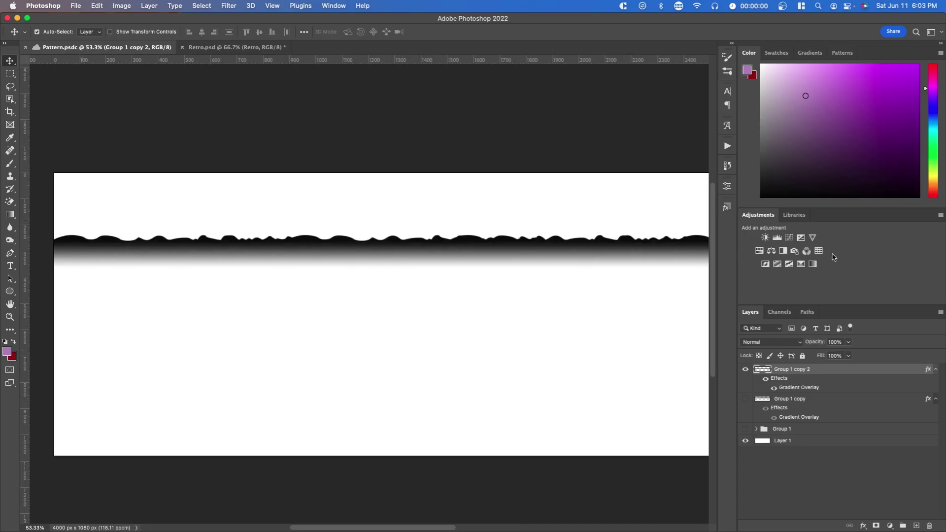
key("super+z")
key("super+z")
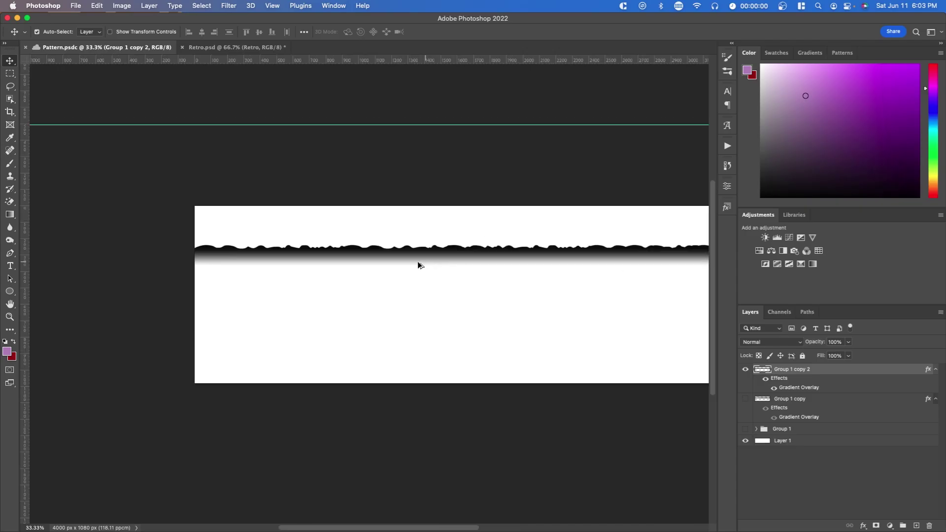
key("super+0")
left_click_drag(212, 258, 163, 260)
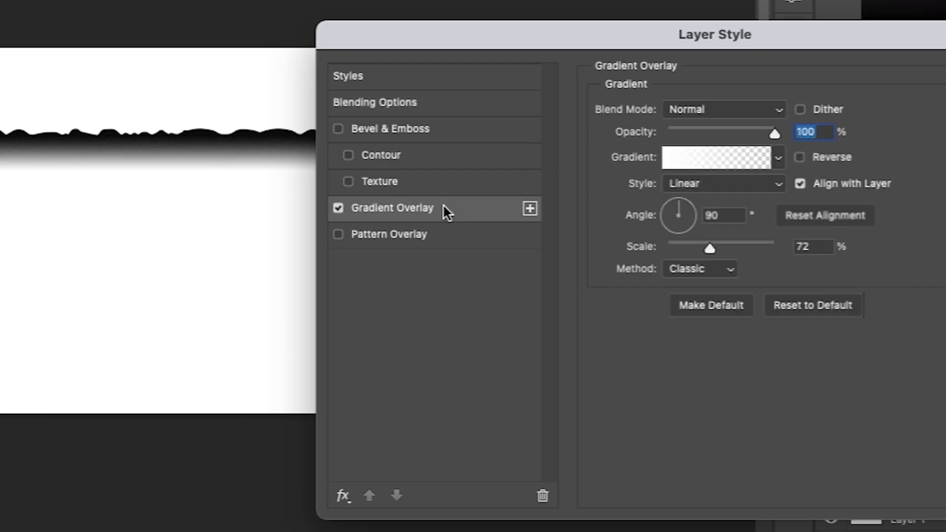
left_click(685, 266)
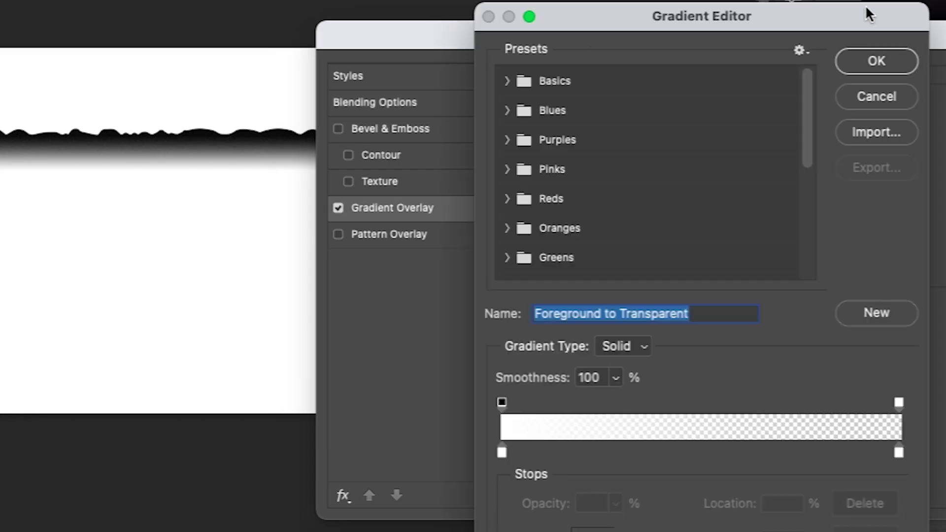
left_click(904, 61)
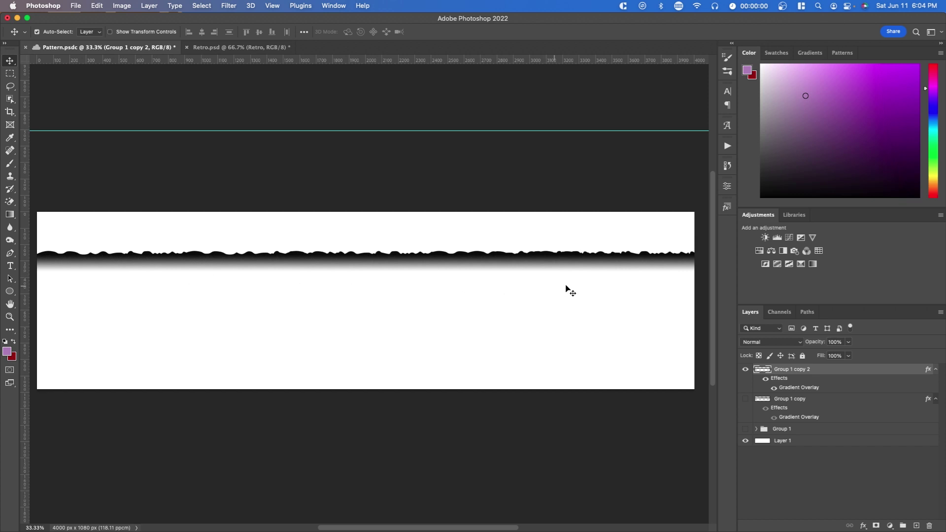
- Select the whole band image with the Rectangular Marquee and choose Edit > Define Pattern
left_click(10, 73)
right_click(10, 73)
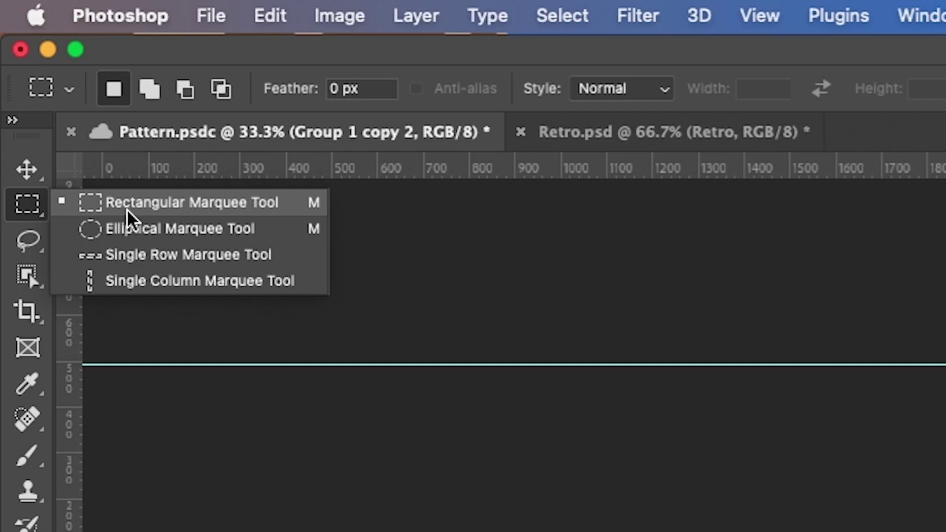
left_click_drag(37, 212, 706, 427)
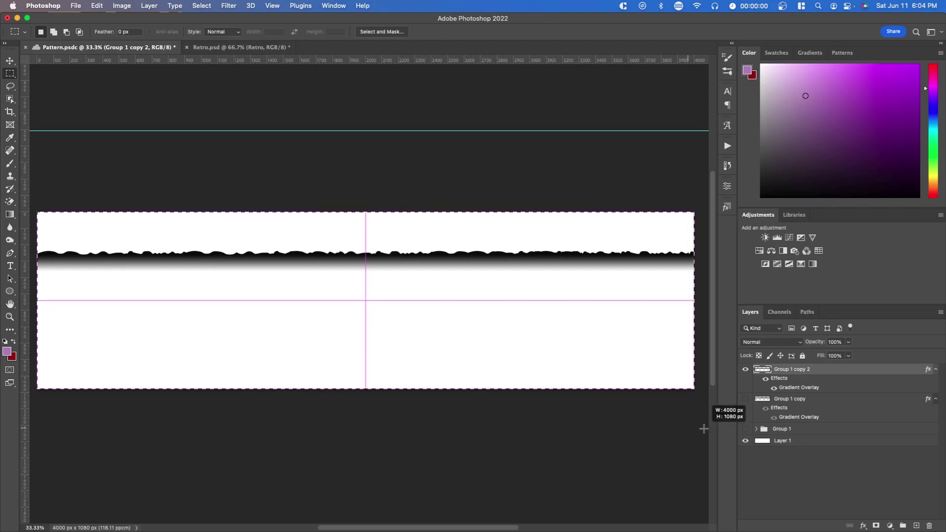
left_click(96, 5)
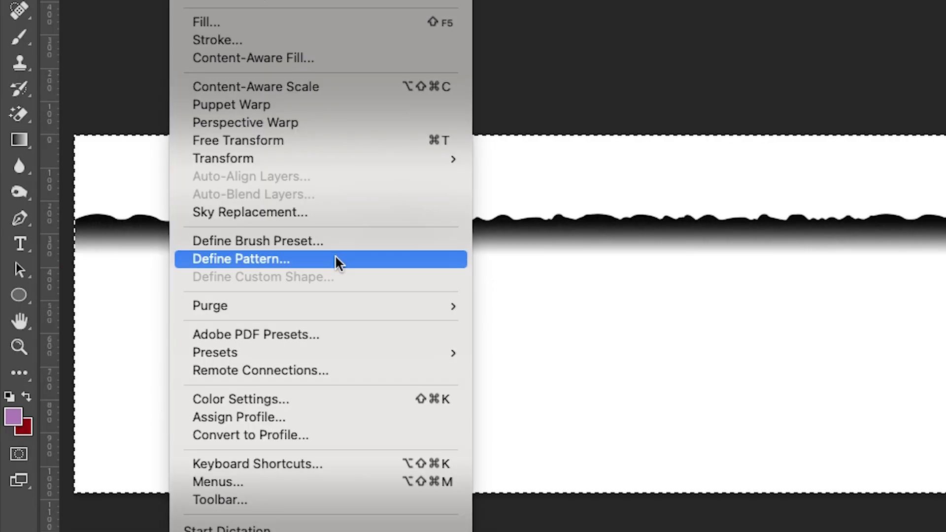
left_click(338, 531)
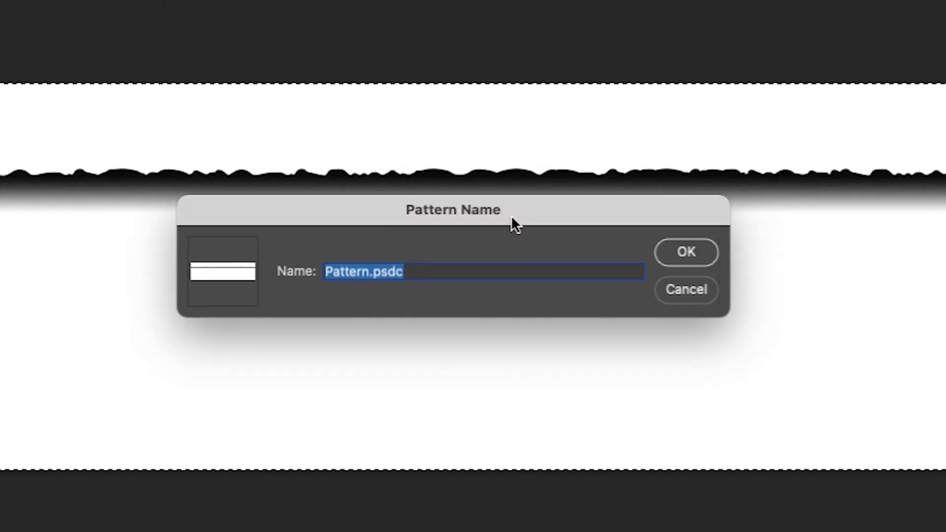
left_click_drag(511, 215, 560, 220)
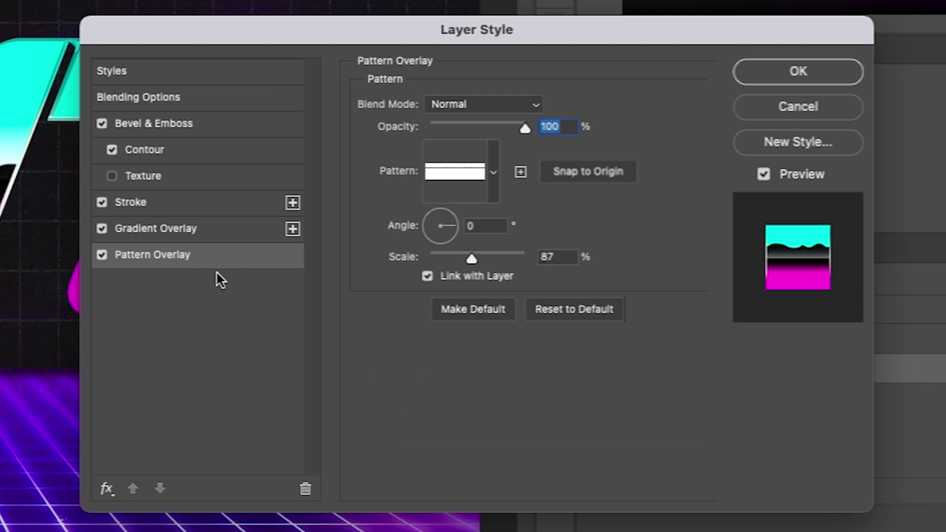
- Try several mountain patterns in Pattern Overlay, settle on the mountain-ridge one, and close Layer Style
left_click(492, 187)
left_click(454, 353)
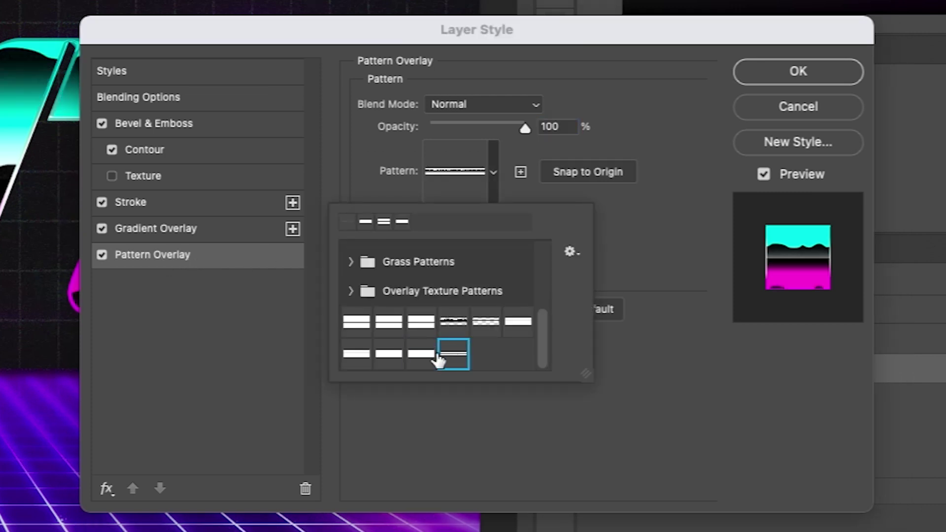
left_click(420, 353)
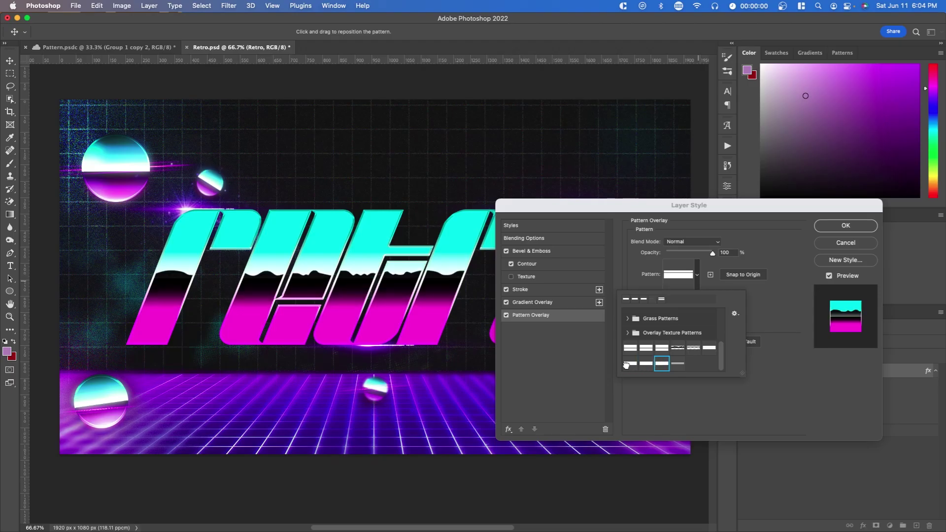
left_click(678, 363)
left_click(662, 364)
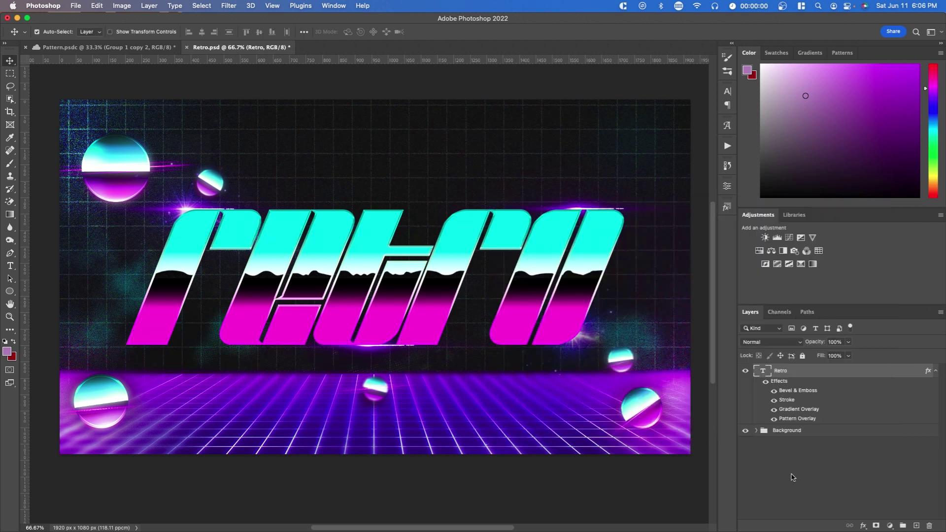
- Duplicate the Retro text layer and extrude the copy into 3D text
key("ctrl+j")
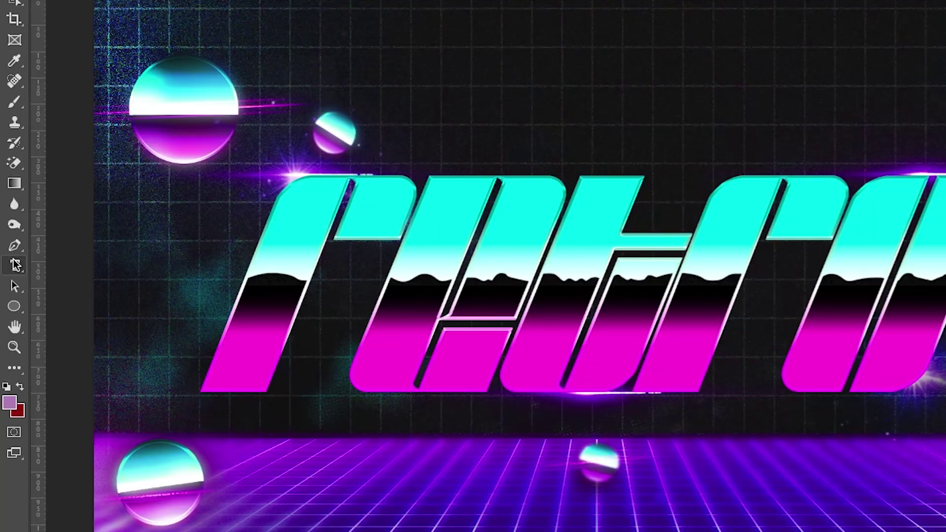
left_click(15, 265)
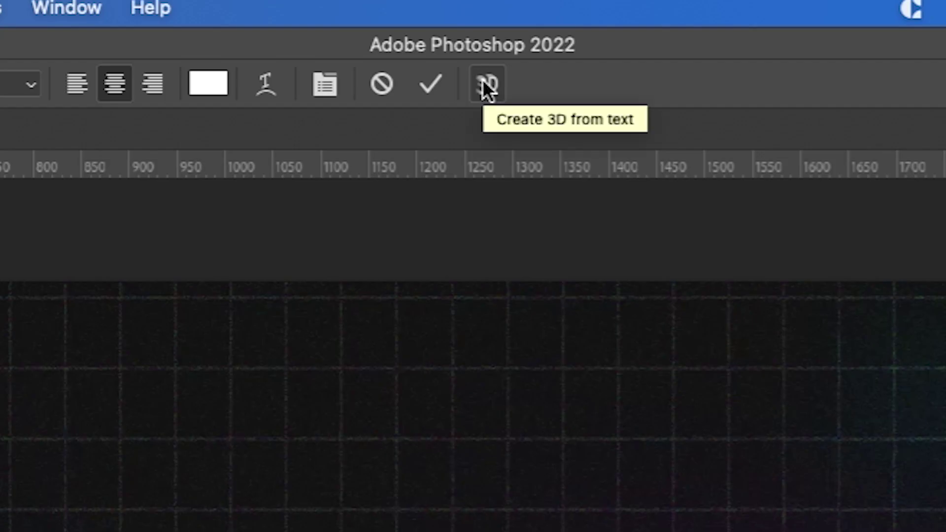
left_click(487, 84)
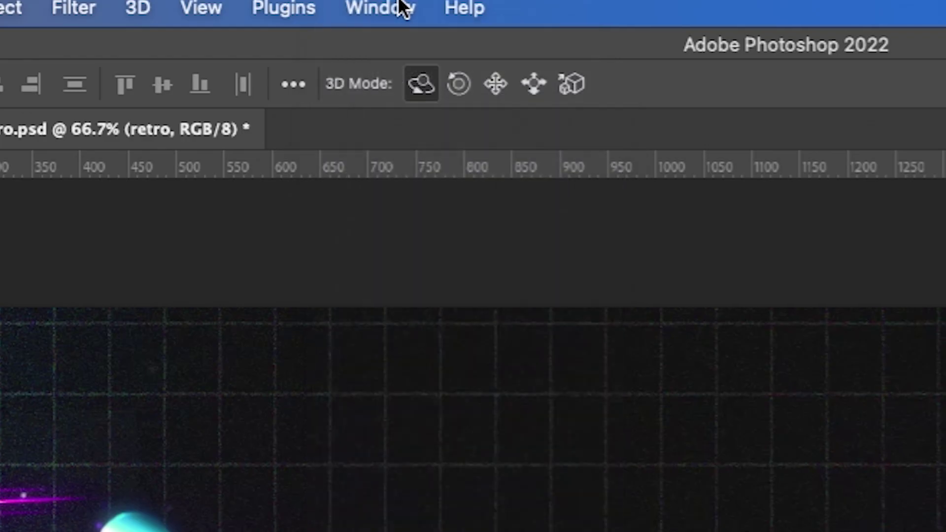
- Switch back to the Essentials (Default) workspace
left_click(339, 5)
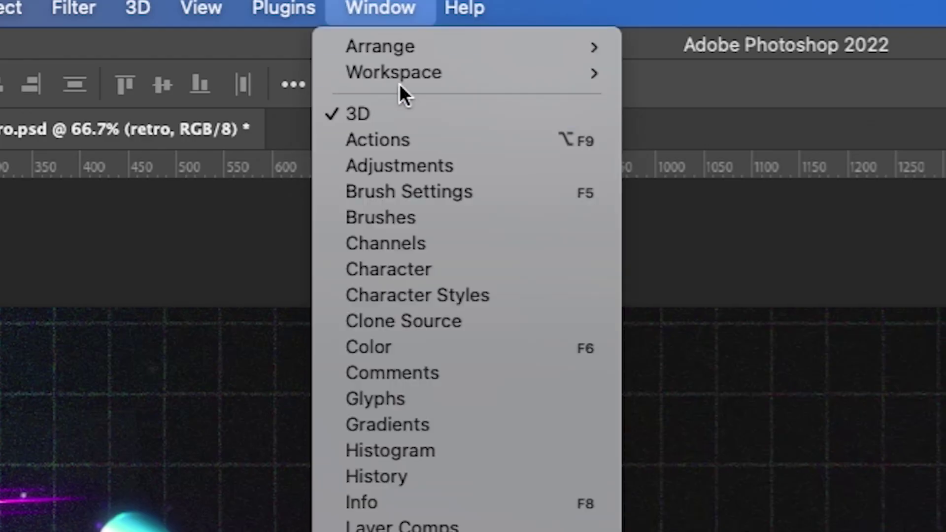
mouse_move(339, 31)
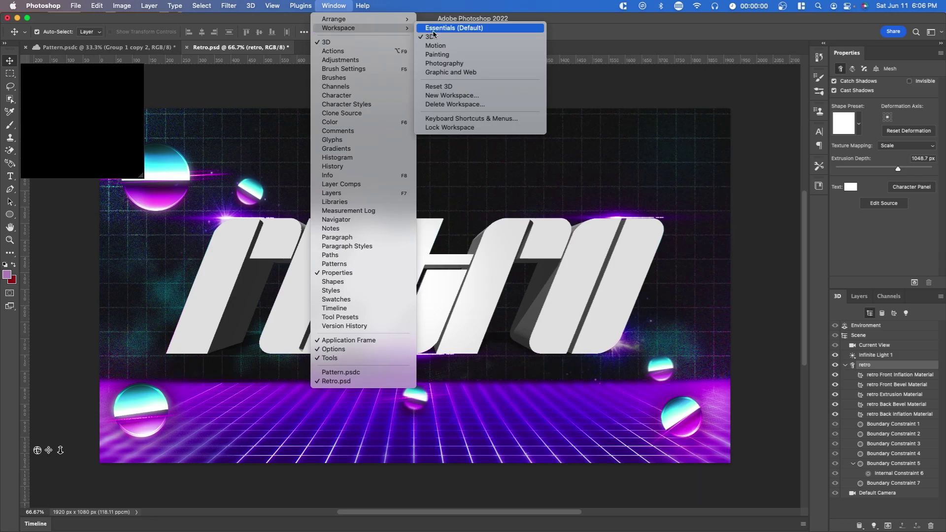
left_click(458, 28)
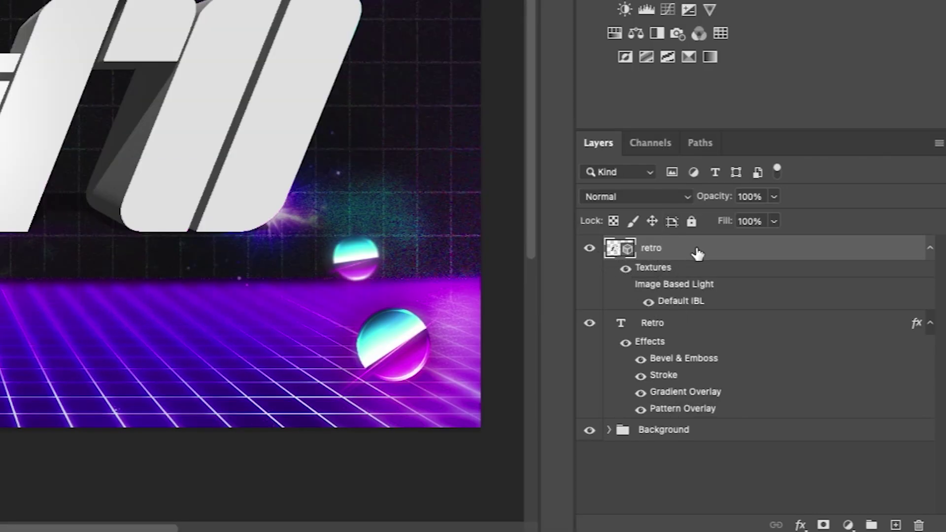
- Move the 3D retro layer below the Retro text and copy Retro's layer style
left_click_drag(698, 253, 683, 419)
right_click(849, 261)
left_click(838, 255)
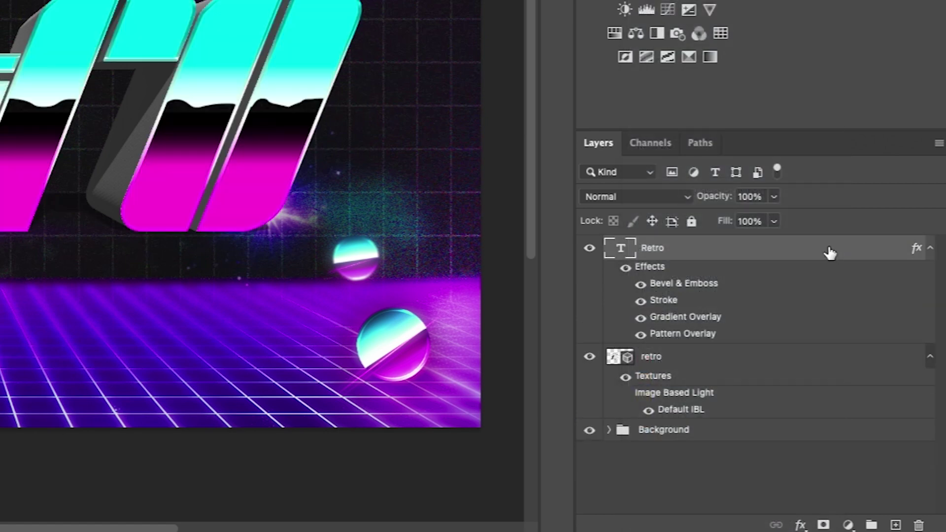
right_click(830, 252)
left_click(699, 329)
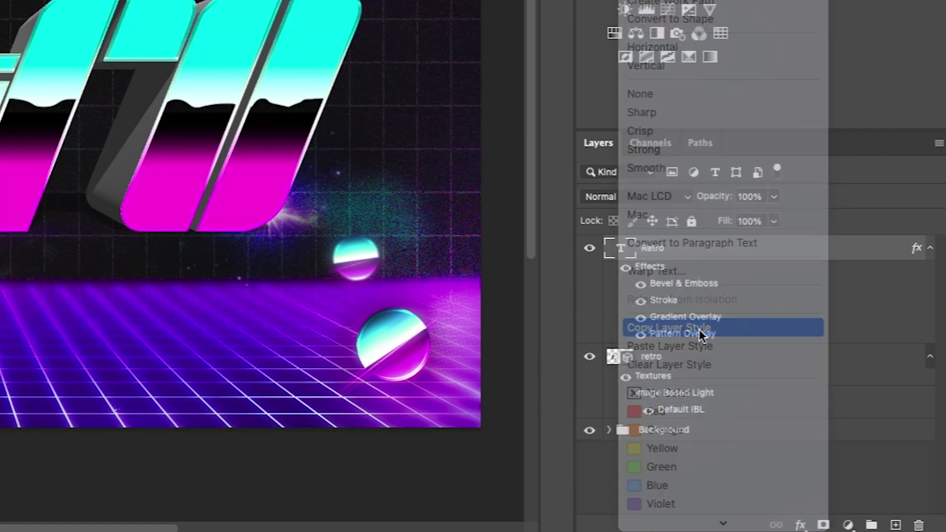
- Rasterize the 3D layer, paste the copied style onto it, and convert it to a smart object
right_click(700, 359)
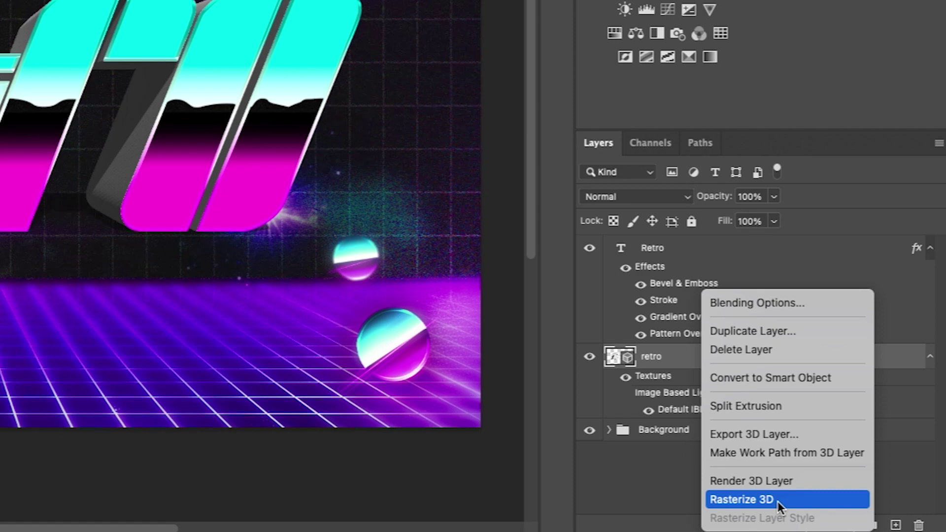
left_click(777, 501)
right_click(707, 362)
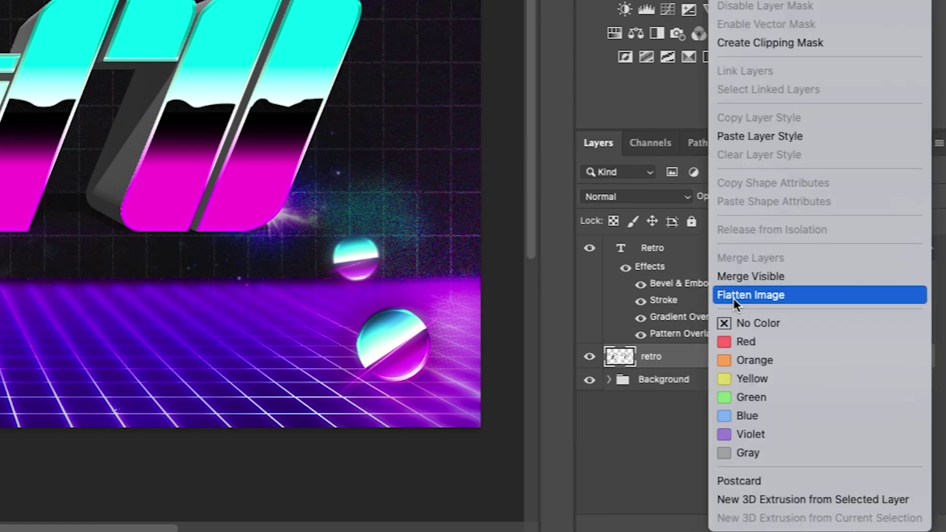
left_click(760, 141)
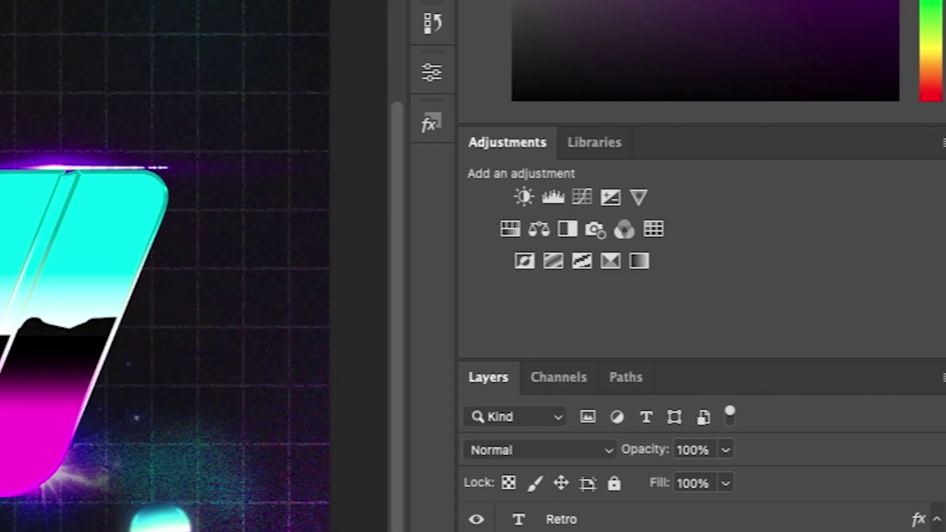
right_click(778, 432)
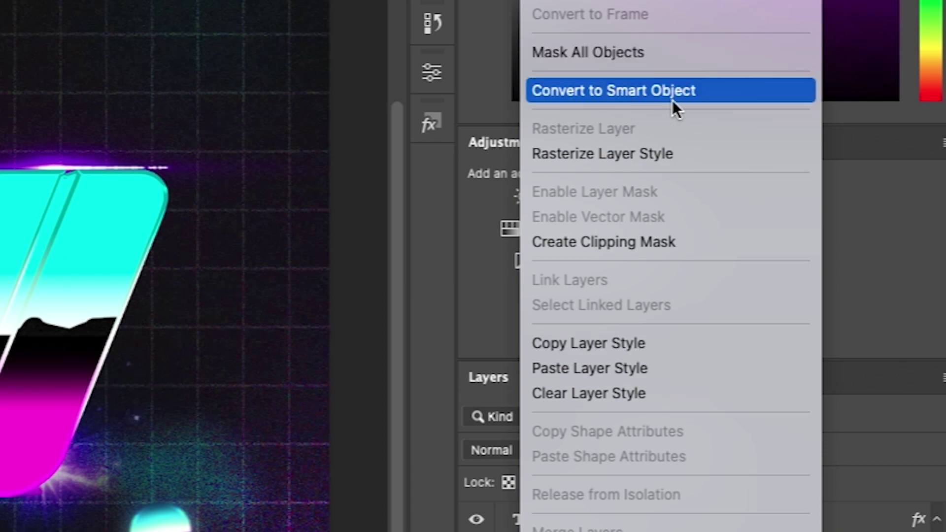
left_click(652, 96)
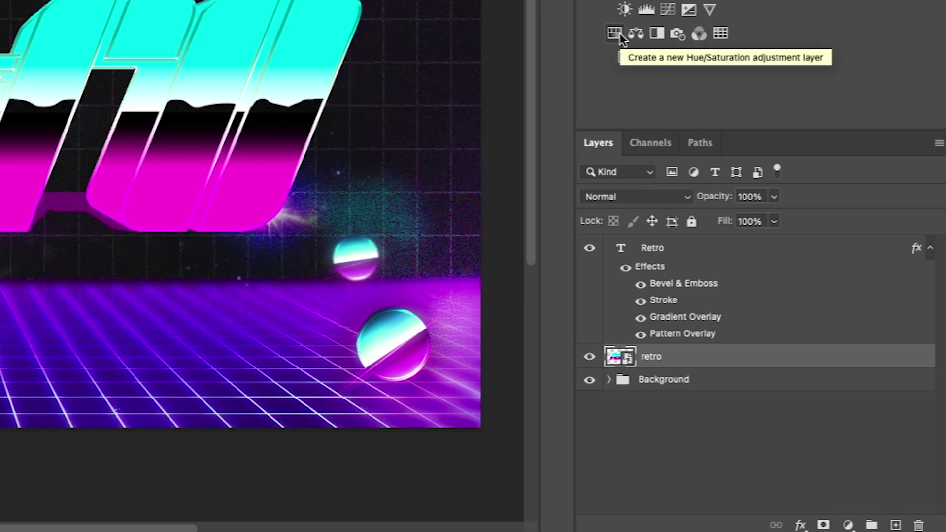
- Clip a Hue/Saturation adjustment to the back retro layer with Lightness -66 and Saturation +78
left_click(614, 33)
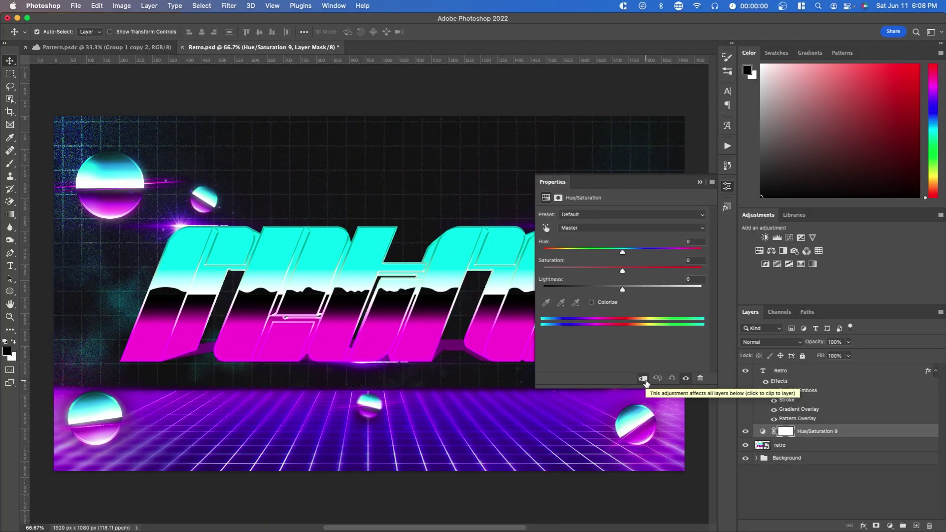
left_click(644, 379)
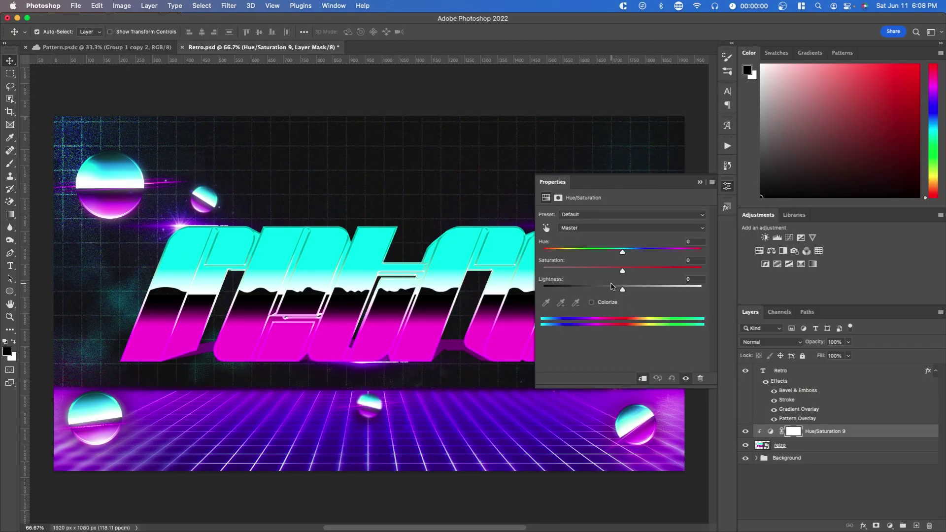
left_click_drag(622, 290, 571, 291)
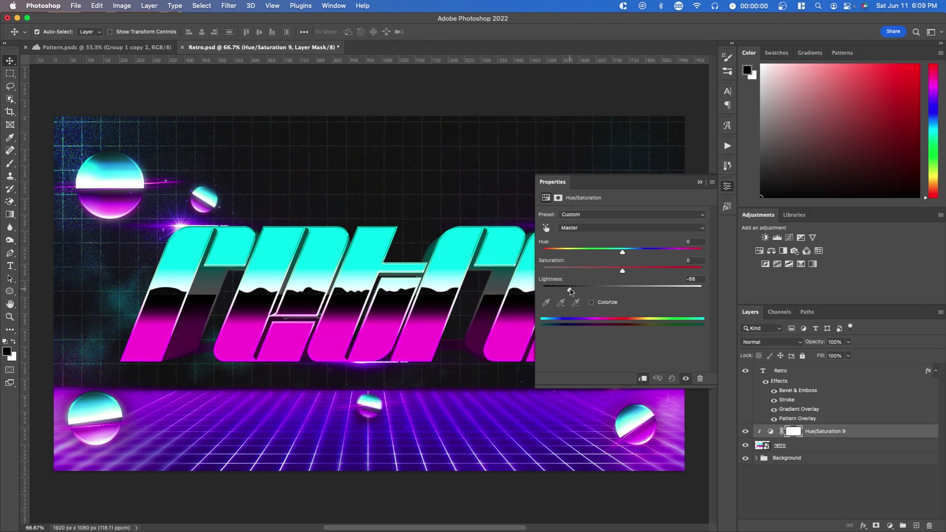
left_click_drag(623, 270, 689, 276)
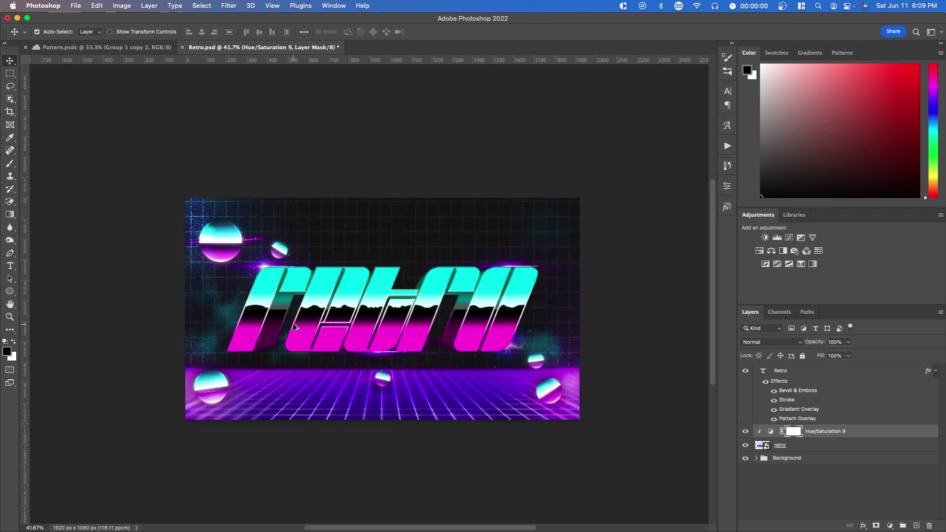
- Add a gradient stop at location 0 and colour it magenta sampled from the lettering
key("super+equal")
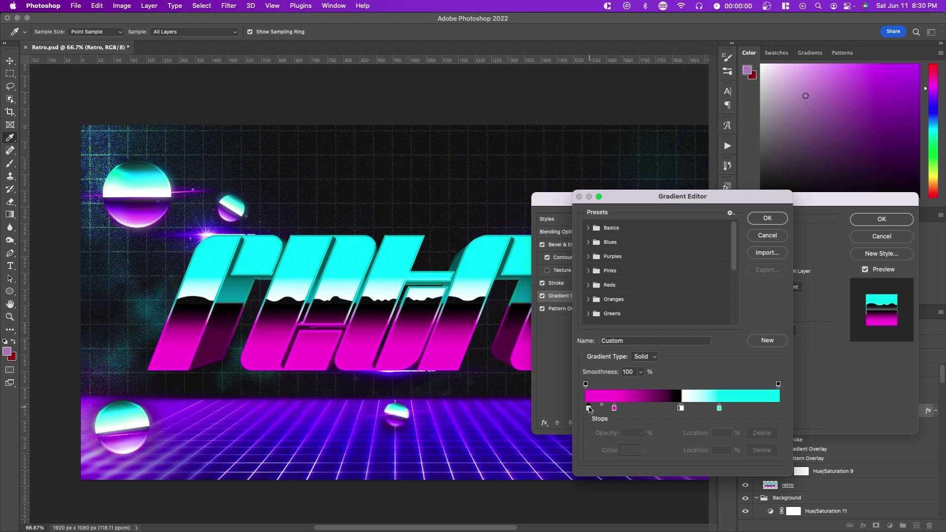
left_click(589, 408)
left_click(784, 413)
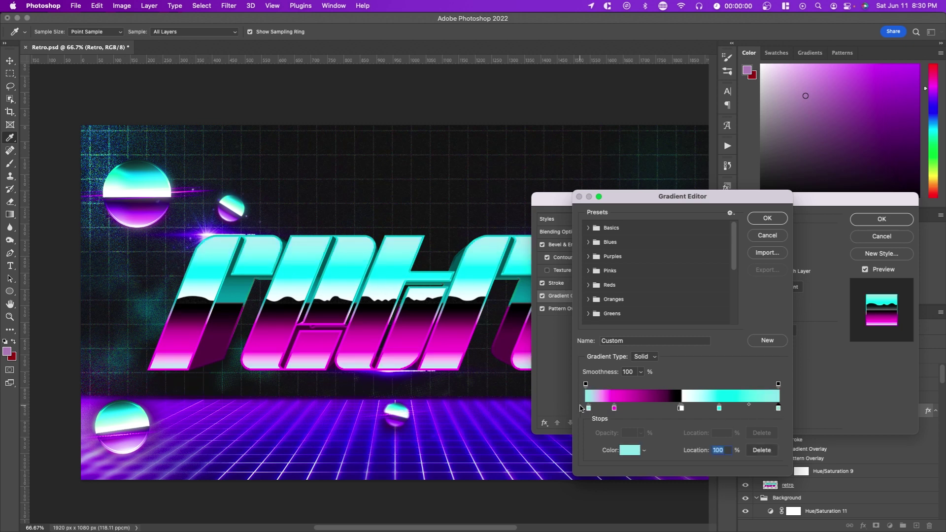
type("0")
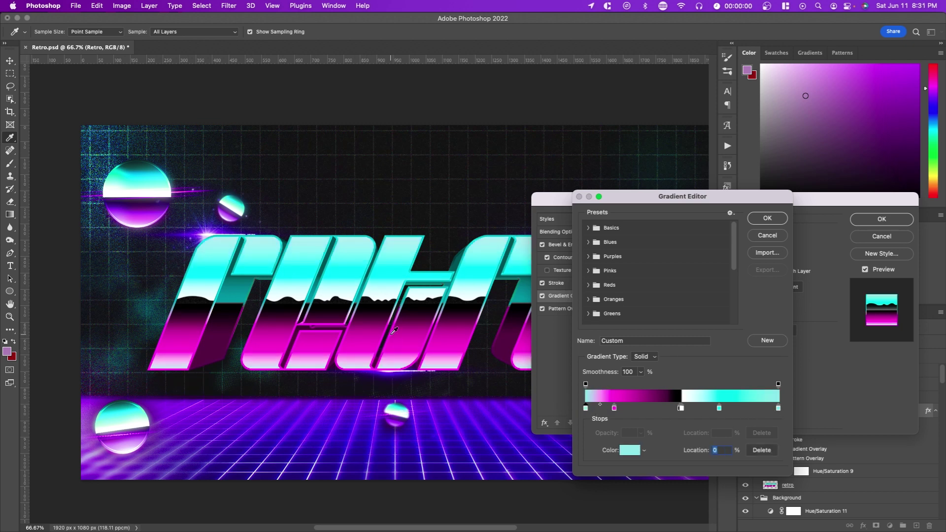
double_click(587, 409)
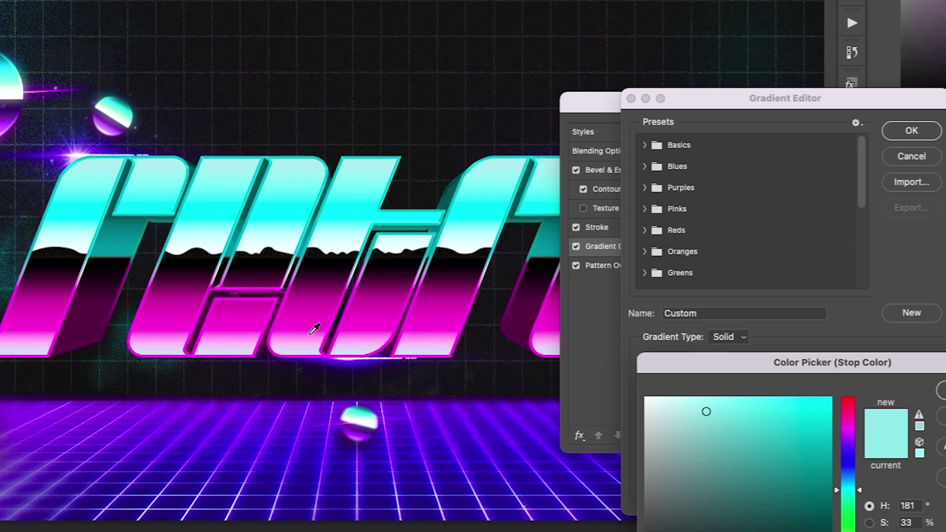
mouse_move(314, 330)
left_mouse_down()
mouse_move(344, 334)
mouse_move(232, 344)
mouse_move(229, 177)
left_mouse_up()
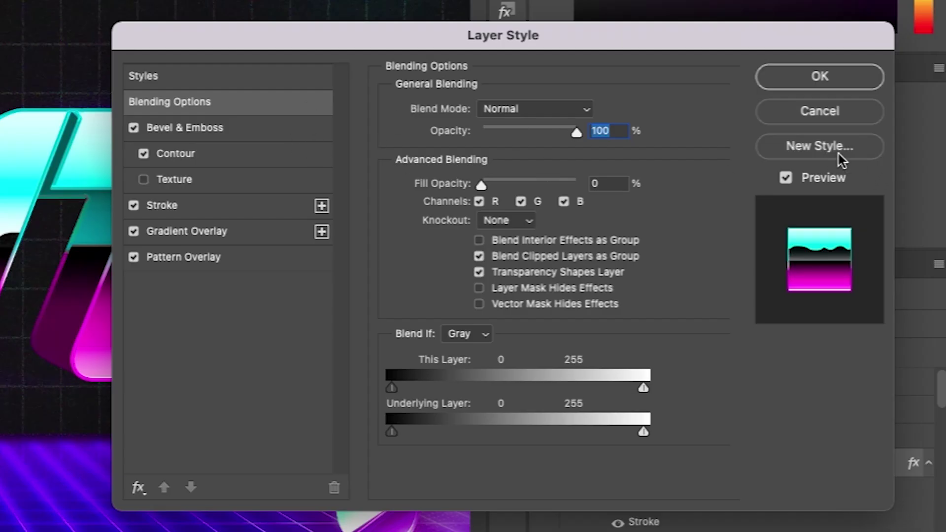
- Store the Retro text's effects as a new style, close Layer Style, and show the Styles panel
left_click(832, 154)
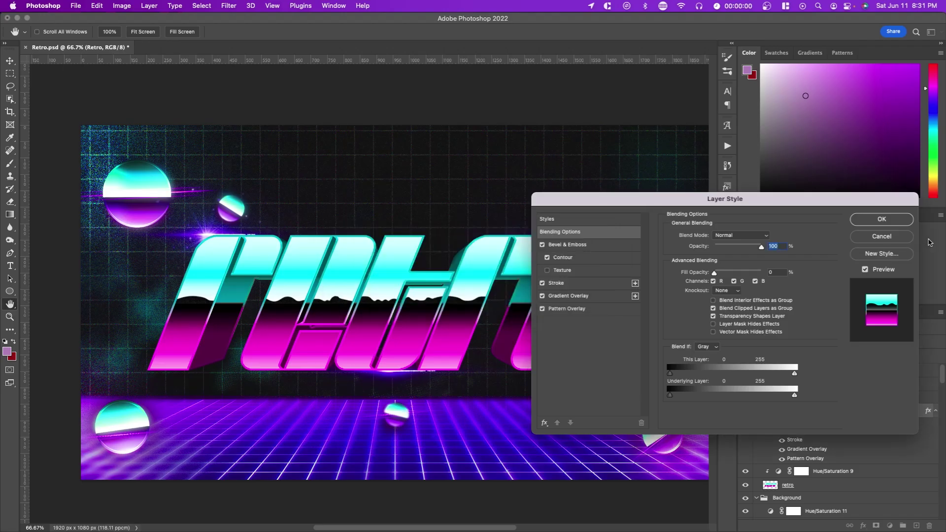
left_click(881, 220)
left_click(334, 5)
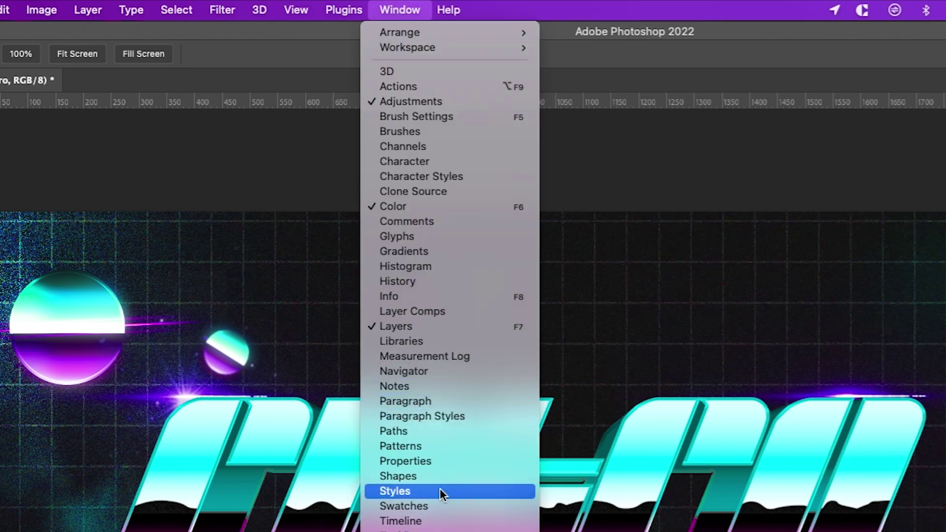
left_click(357, 289)
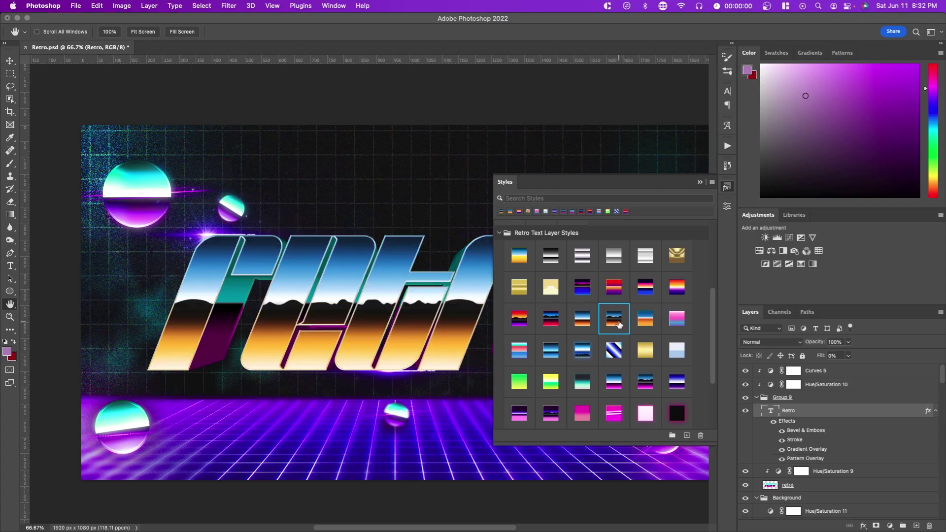
- Try Retro Text Layer Styles presets on the text, ending with the yellow-green one
left_click(585, 322)
left_click(574, 385)
left_click(541, 391)
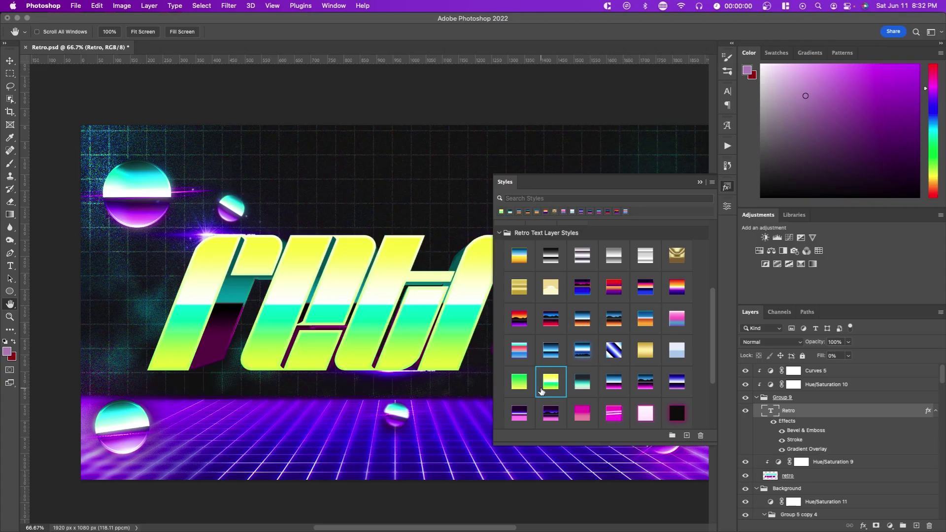